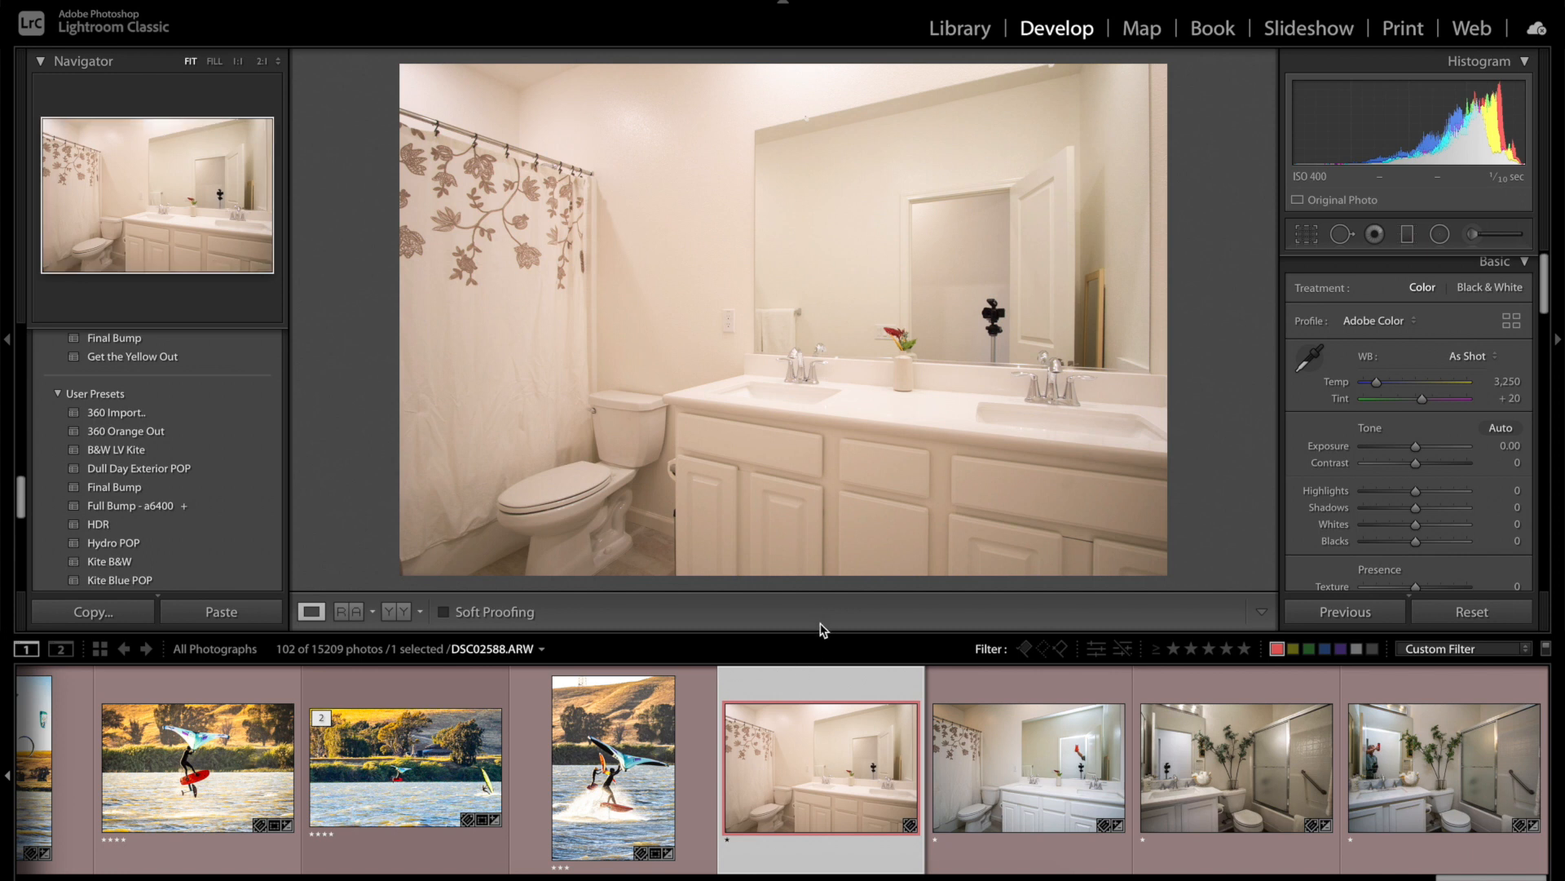
Step: Correct the white balance of the ambient-light bathroom photo DSC02588 by sampling the white sink counter as the neutral target
{"action": "left_click", "coordinate": [1034, 750]}
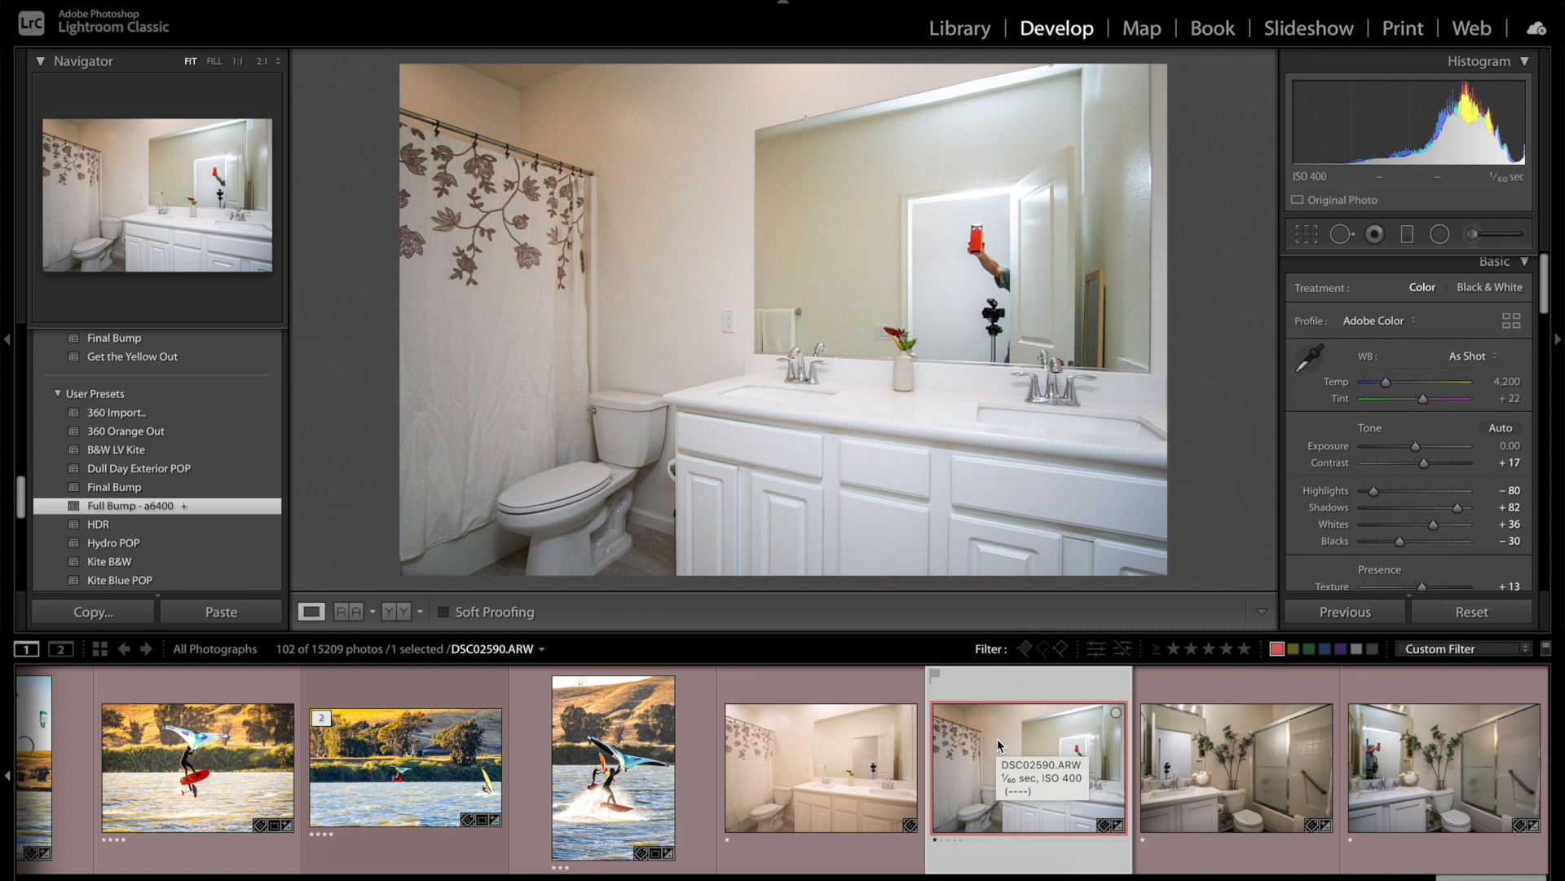
{"action": "left_click", "coordinate": [791, 775]}
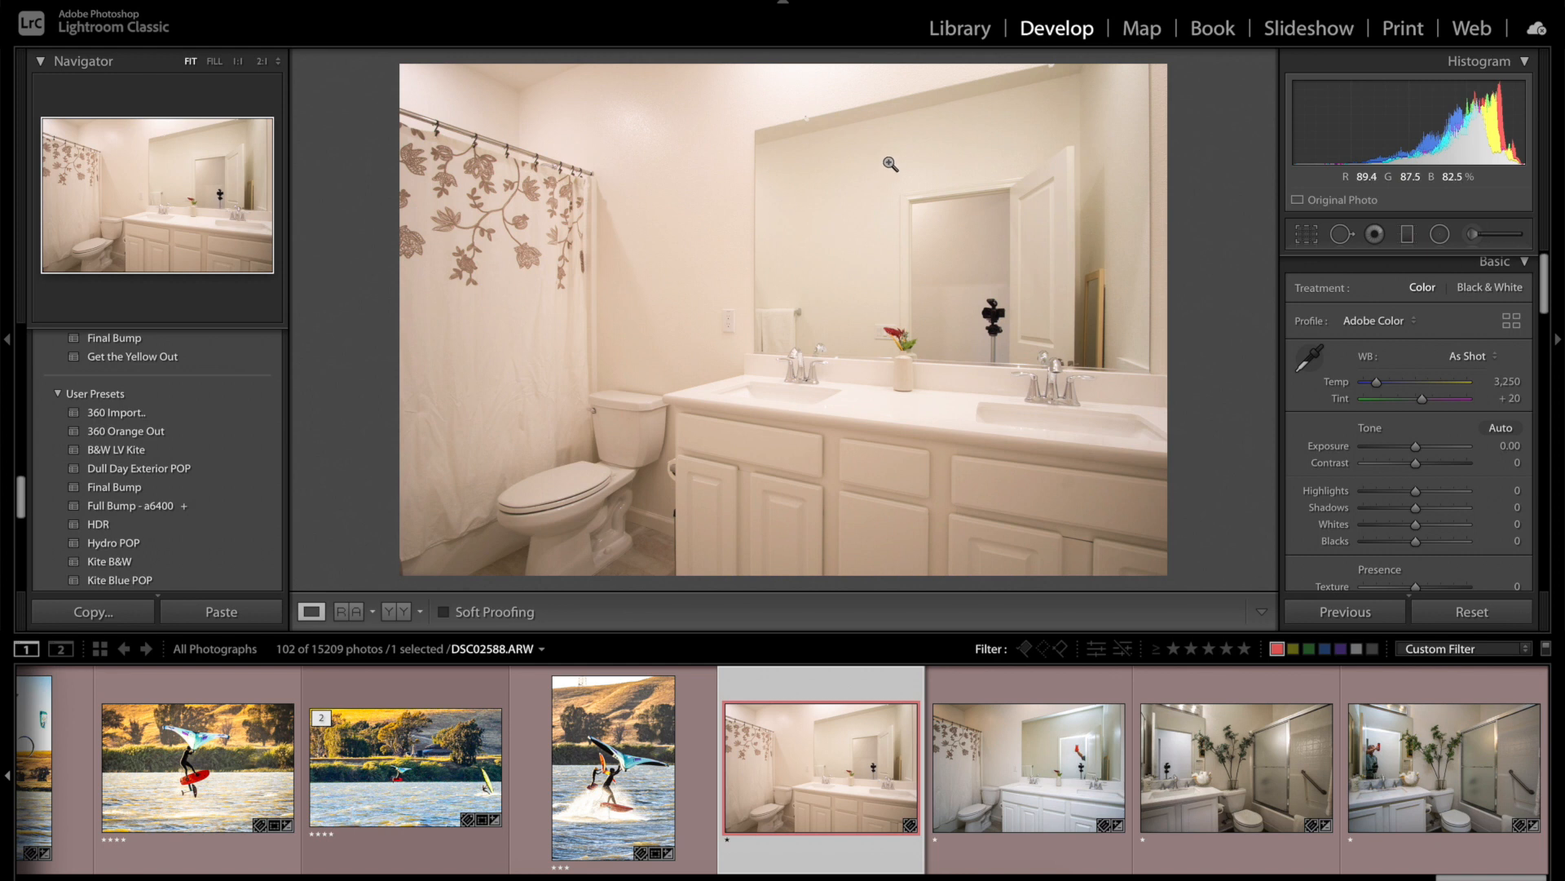
{"action": "left_click", "coordinate": [1310, 365]}
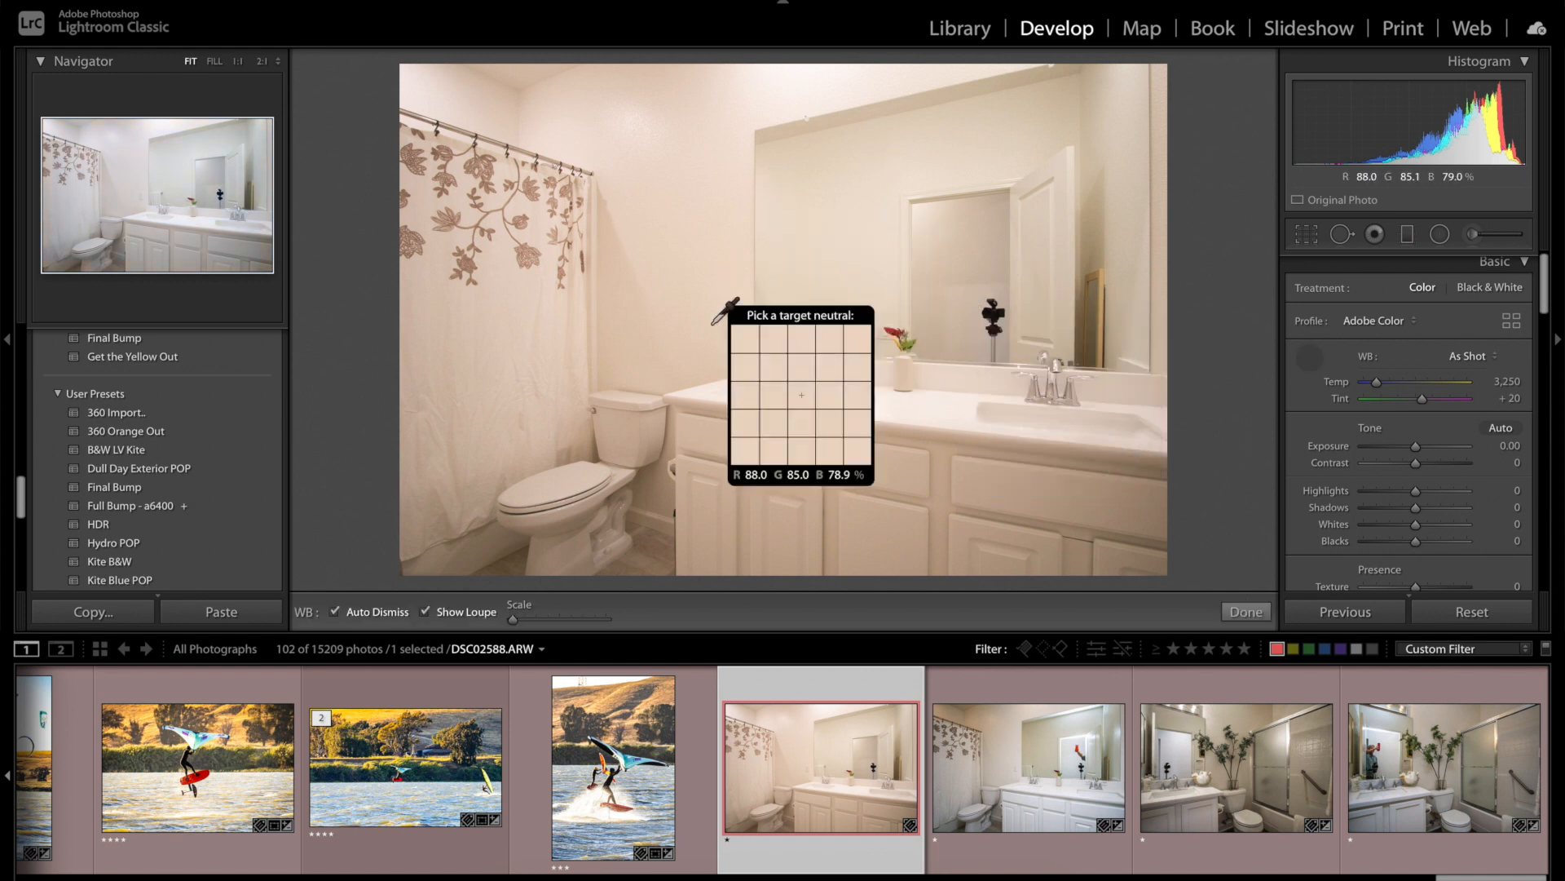
{"action": "left_click", "coordinate": [793, 398]}
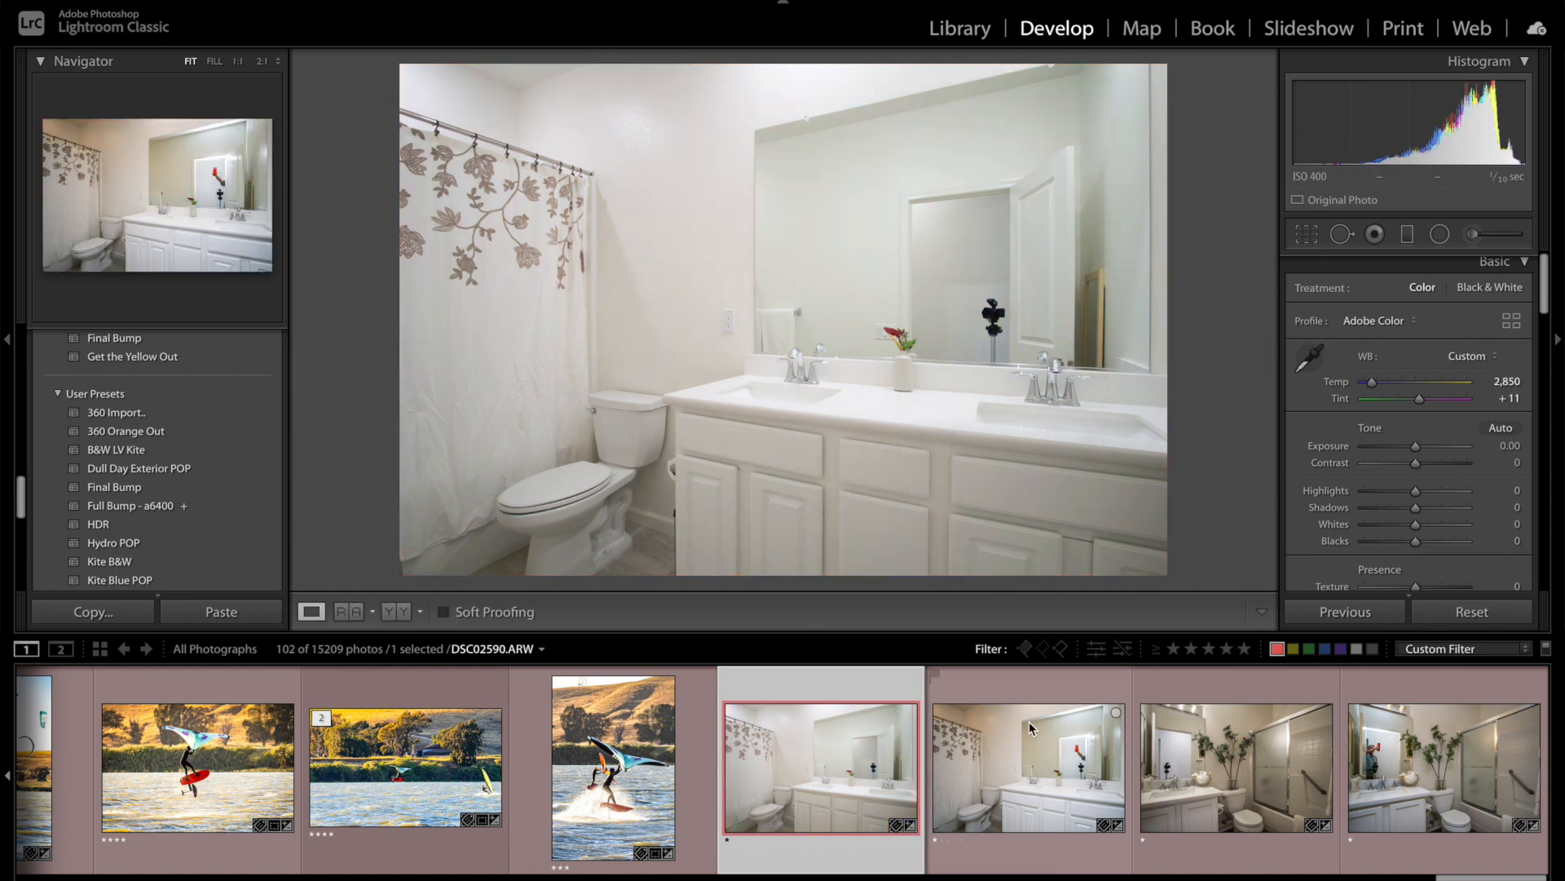
Step: Compare the two bathroom photos DSC02588 and DSC02590, then open both together as layers in Photoshop
{"action": "left_click", "coordinate": [1020, 743]}
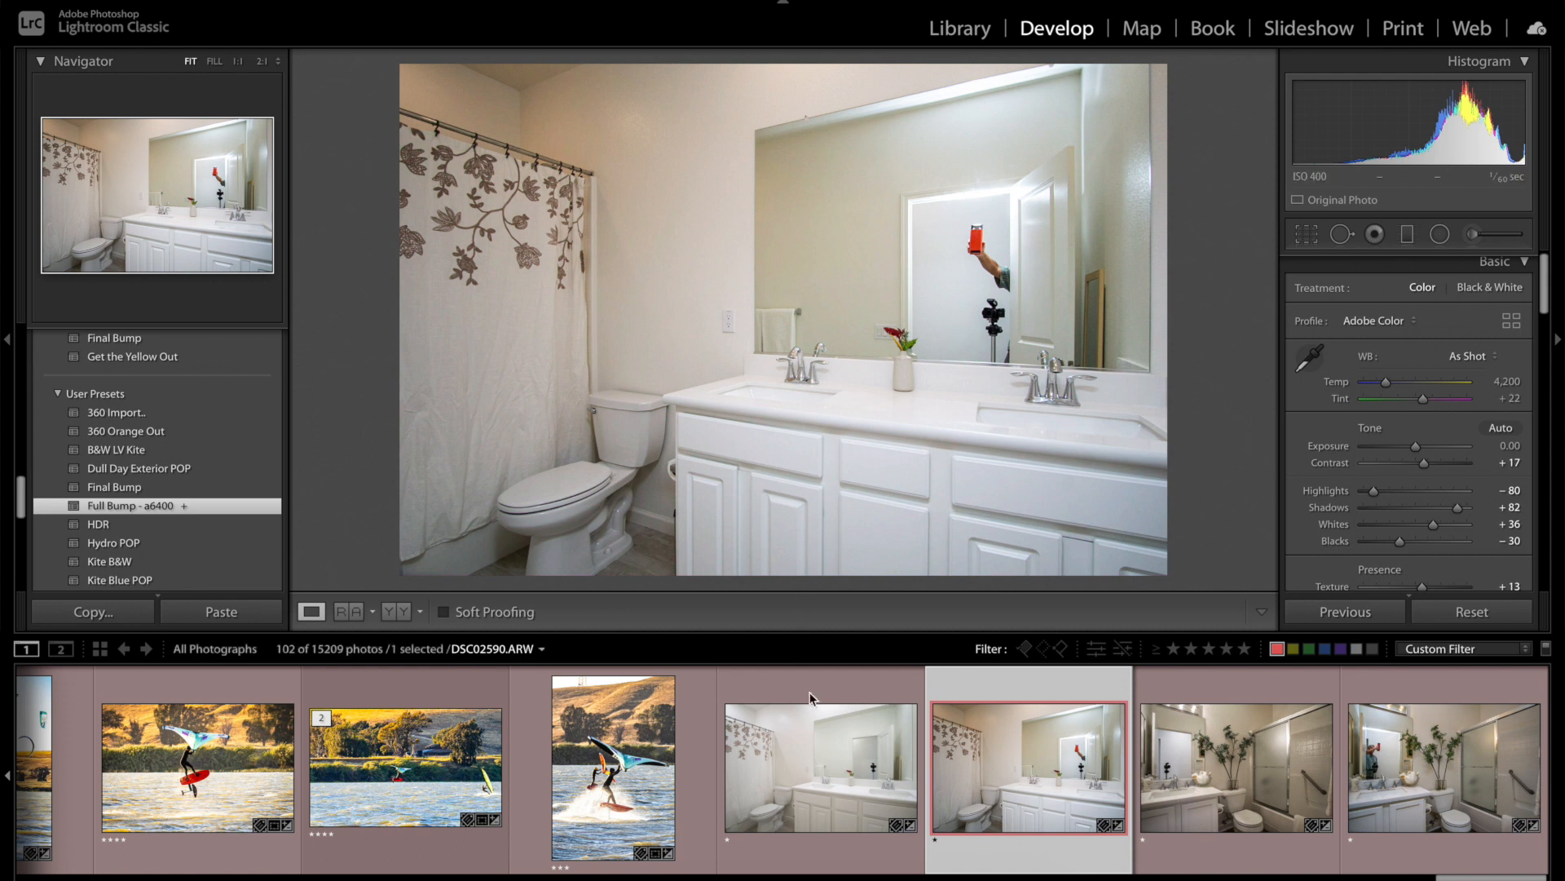
{"action": "left_click", "coordinate": [820, 725]}
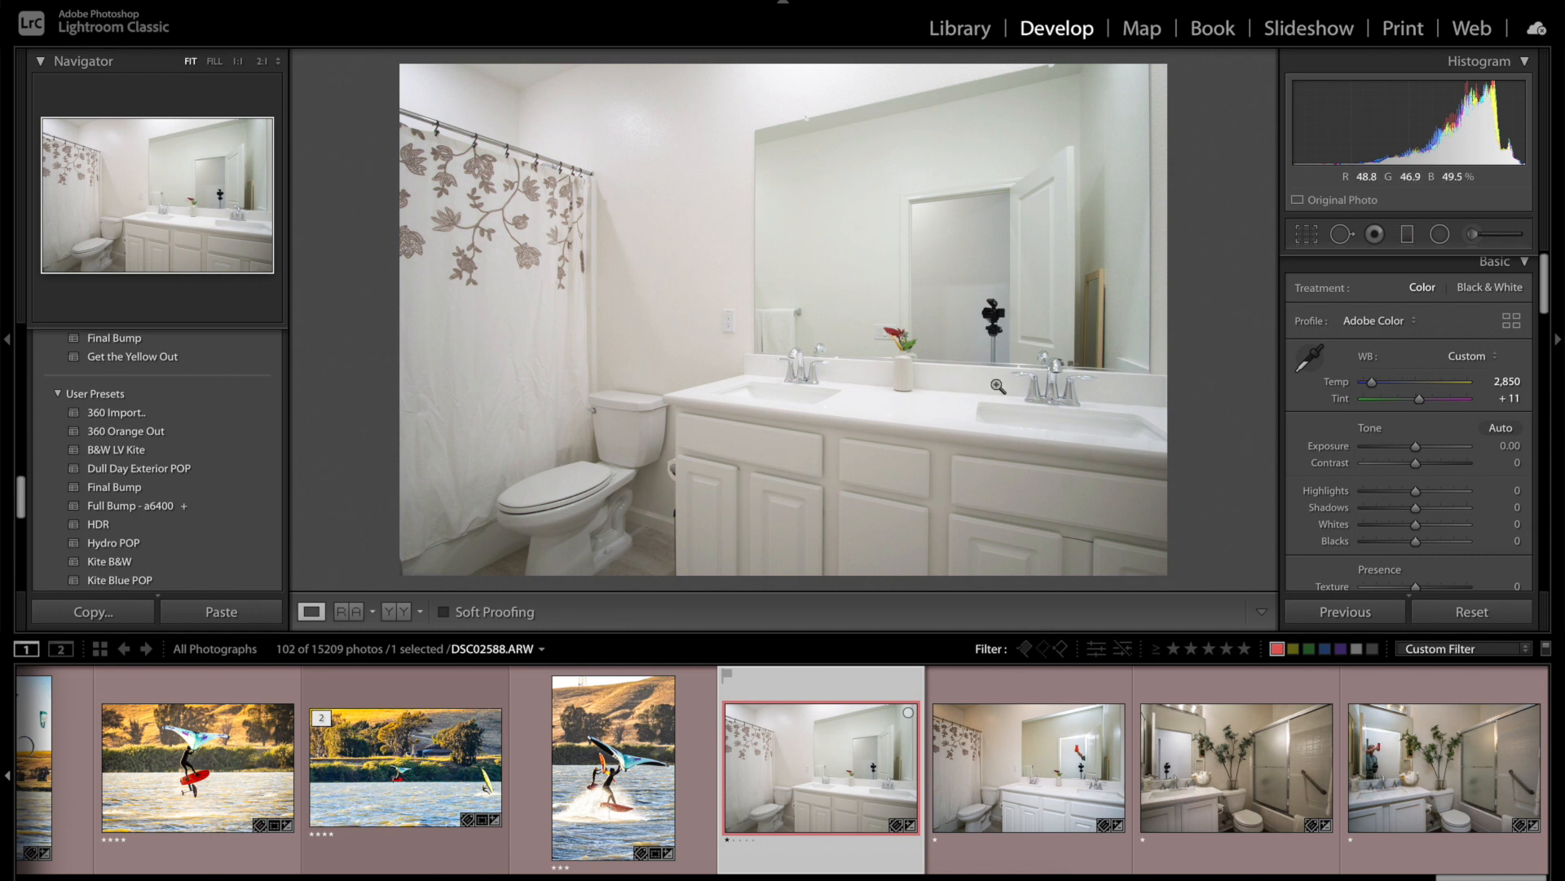
{"action": "left_click", "coordinate": [1016, 760], "text": "ctrl"}
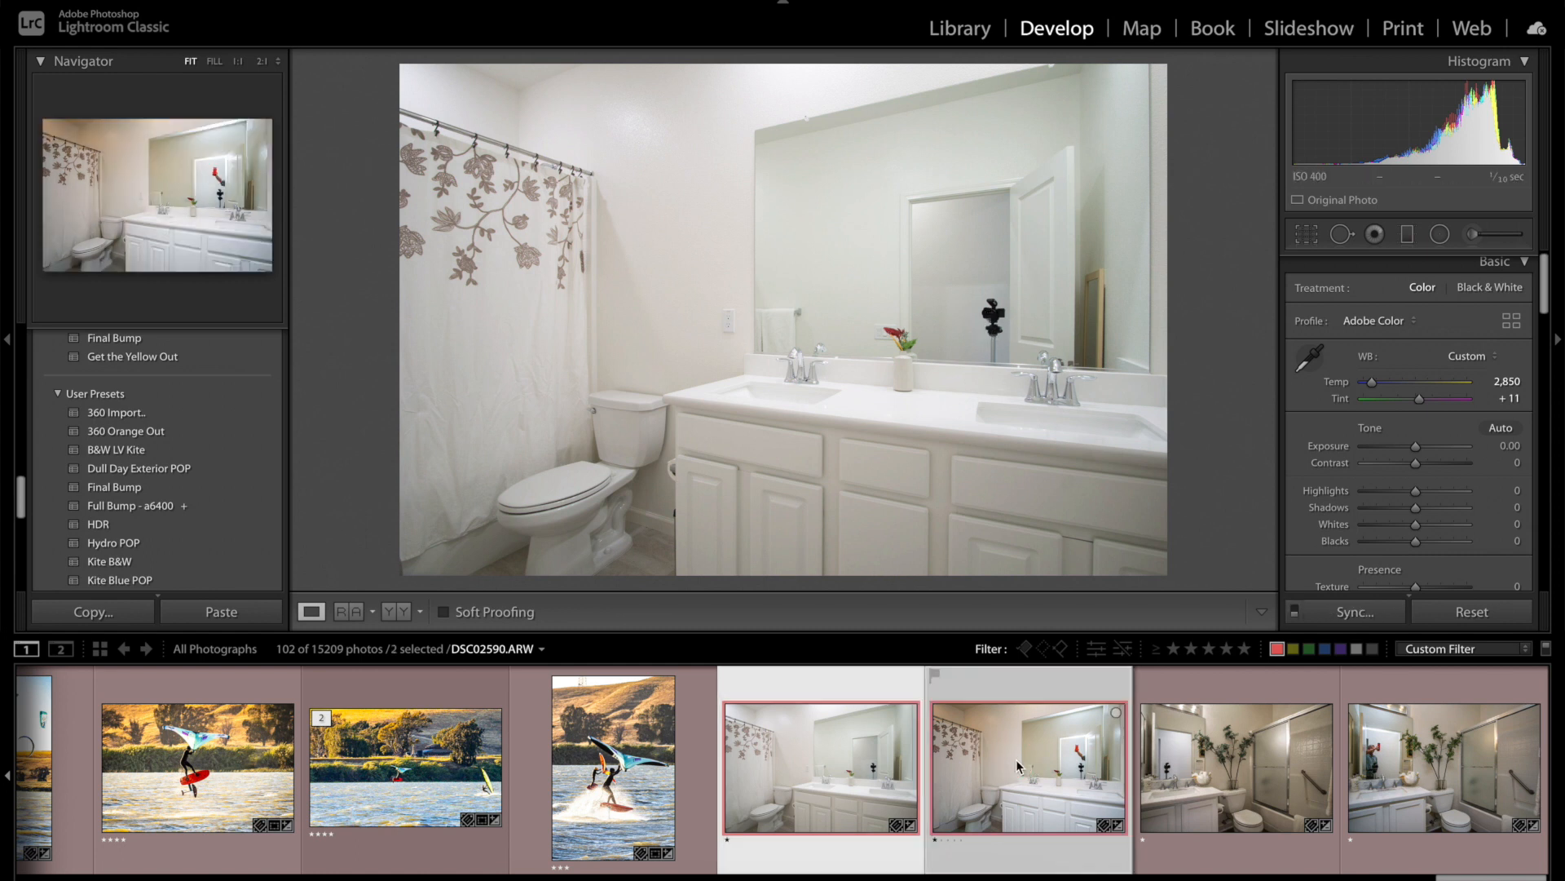
{"action": "right_click", "coordinate": [796, 238]}
{"action": "mouse_move", "coordinate": [879, 399]}
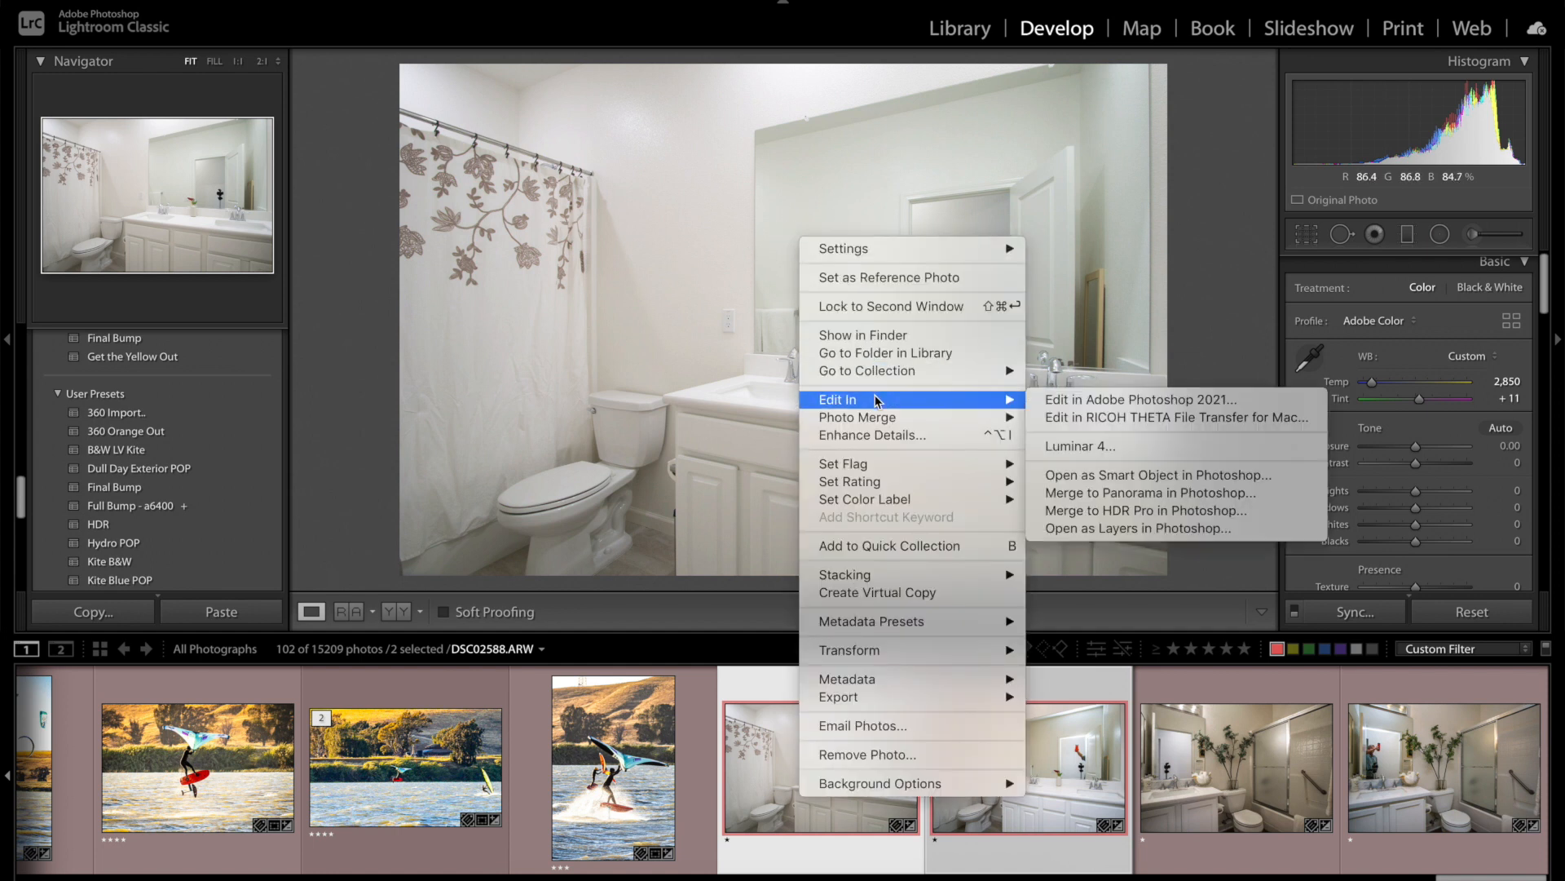
{"action": "left_click", "coordinate": [1099, 528]}
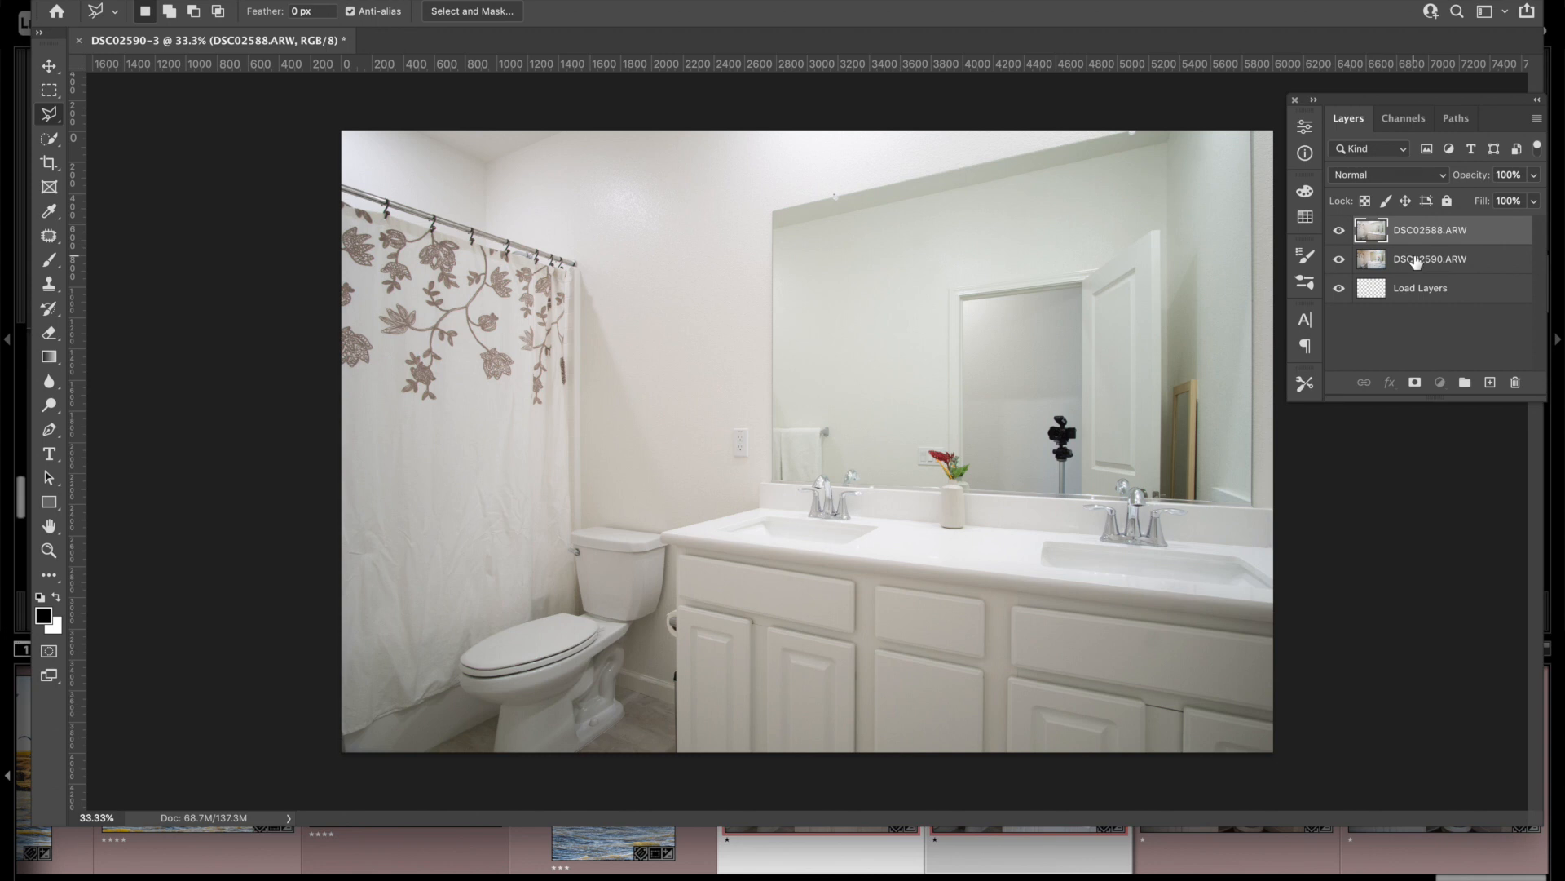
Step: Auto-align the DSC02588 and DSC02590 layers with the Auto projection
{"action": "left_click", "coordinate": [1416, 260], "text": "shift"}
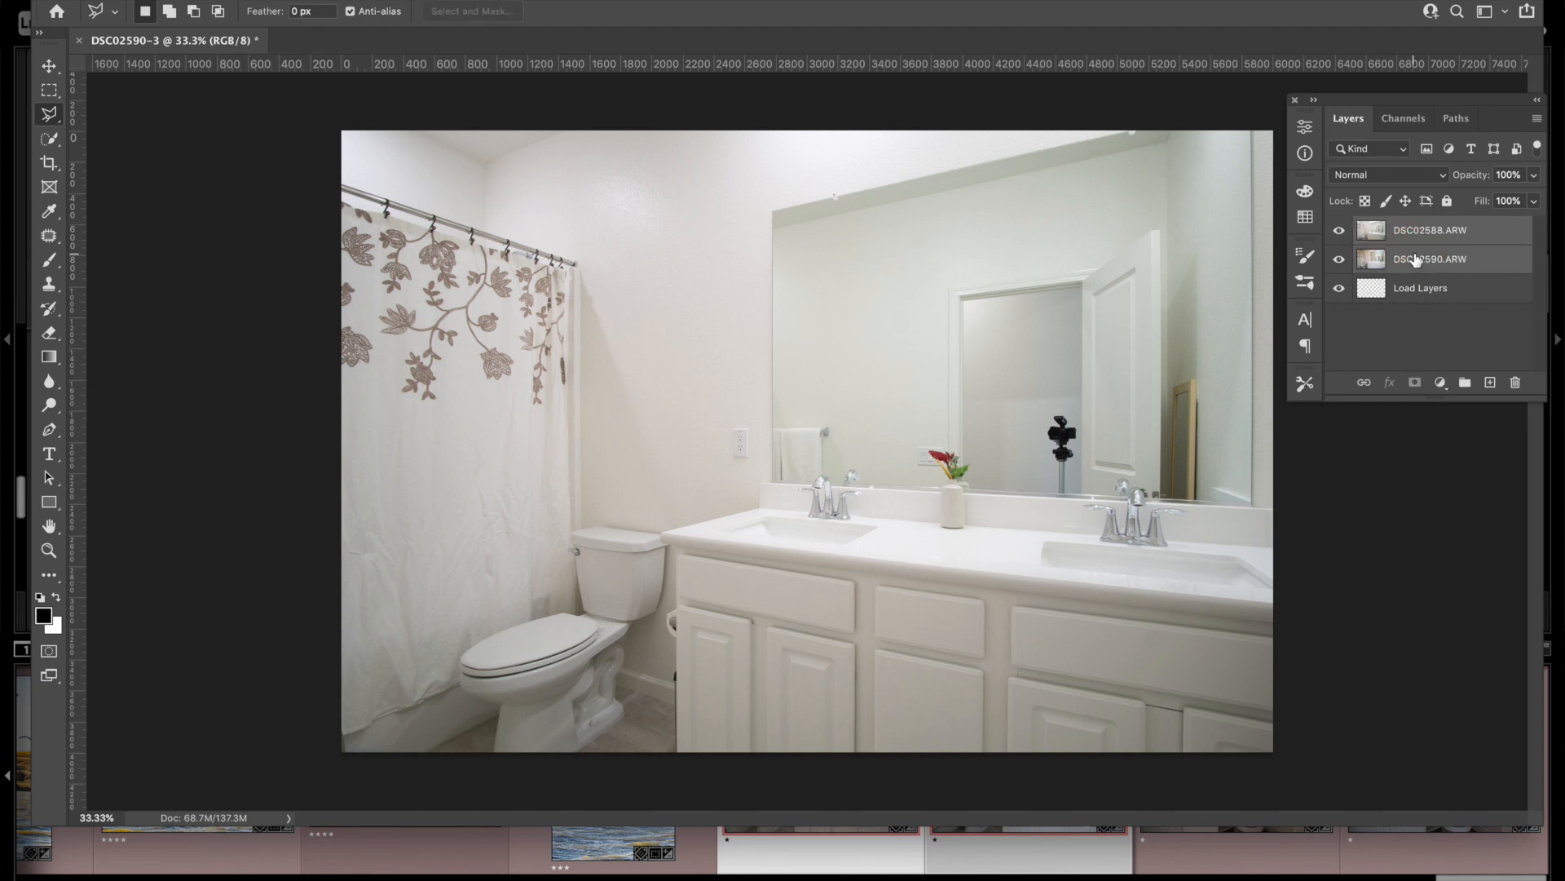
{"action": "left_click", "coordinate": [187, 0]}
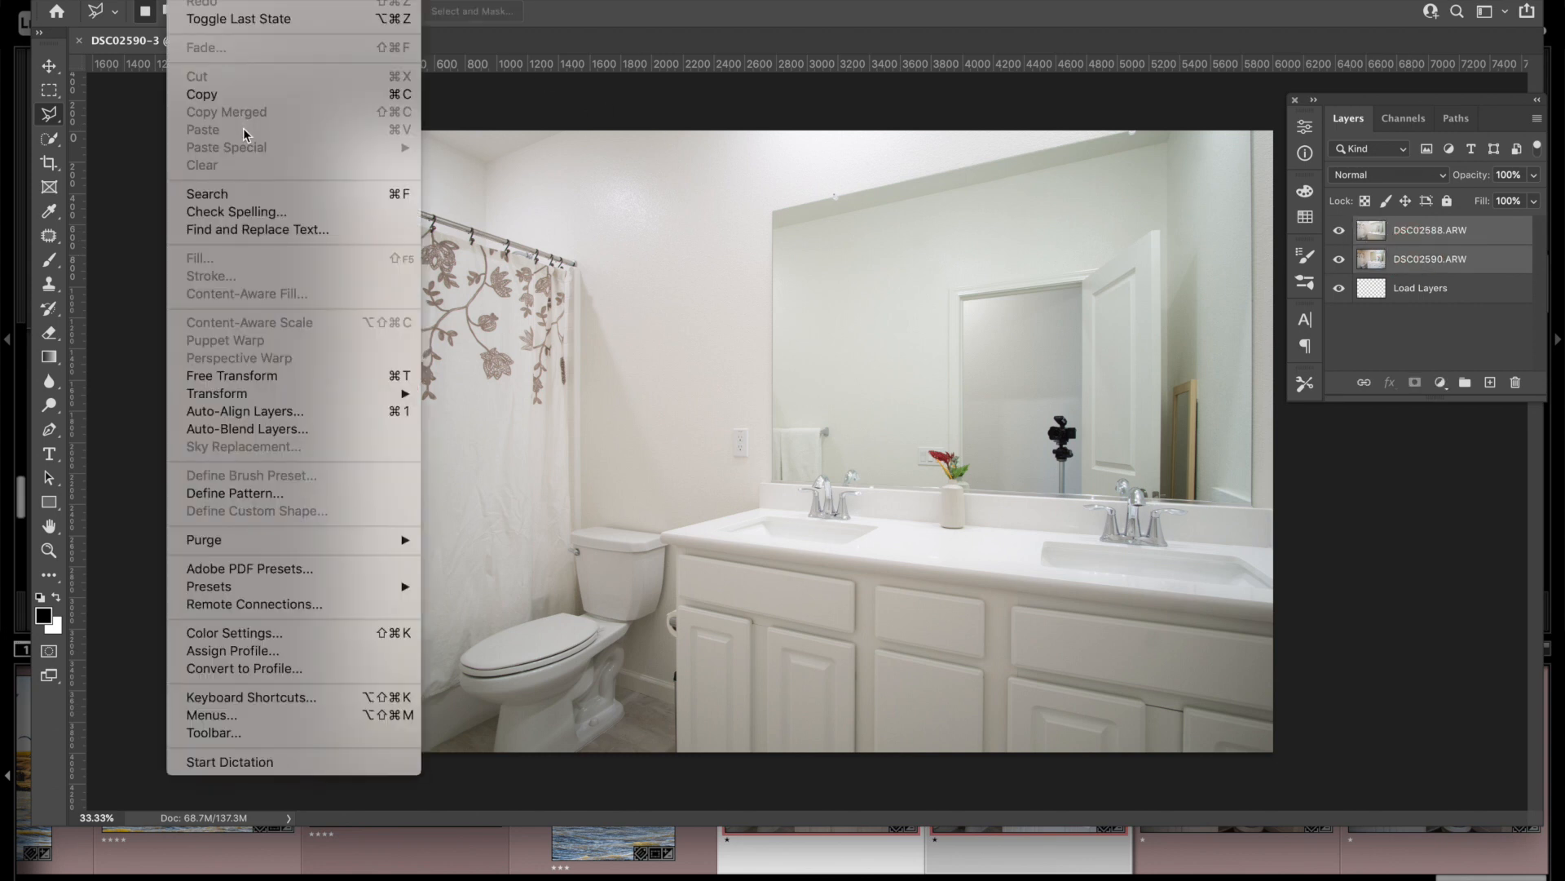
{"action": "left_click", "coordinate": [265, 411]}
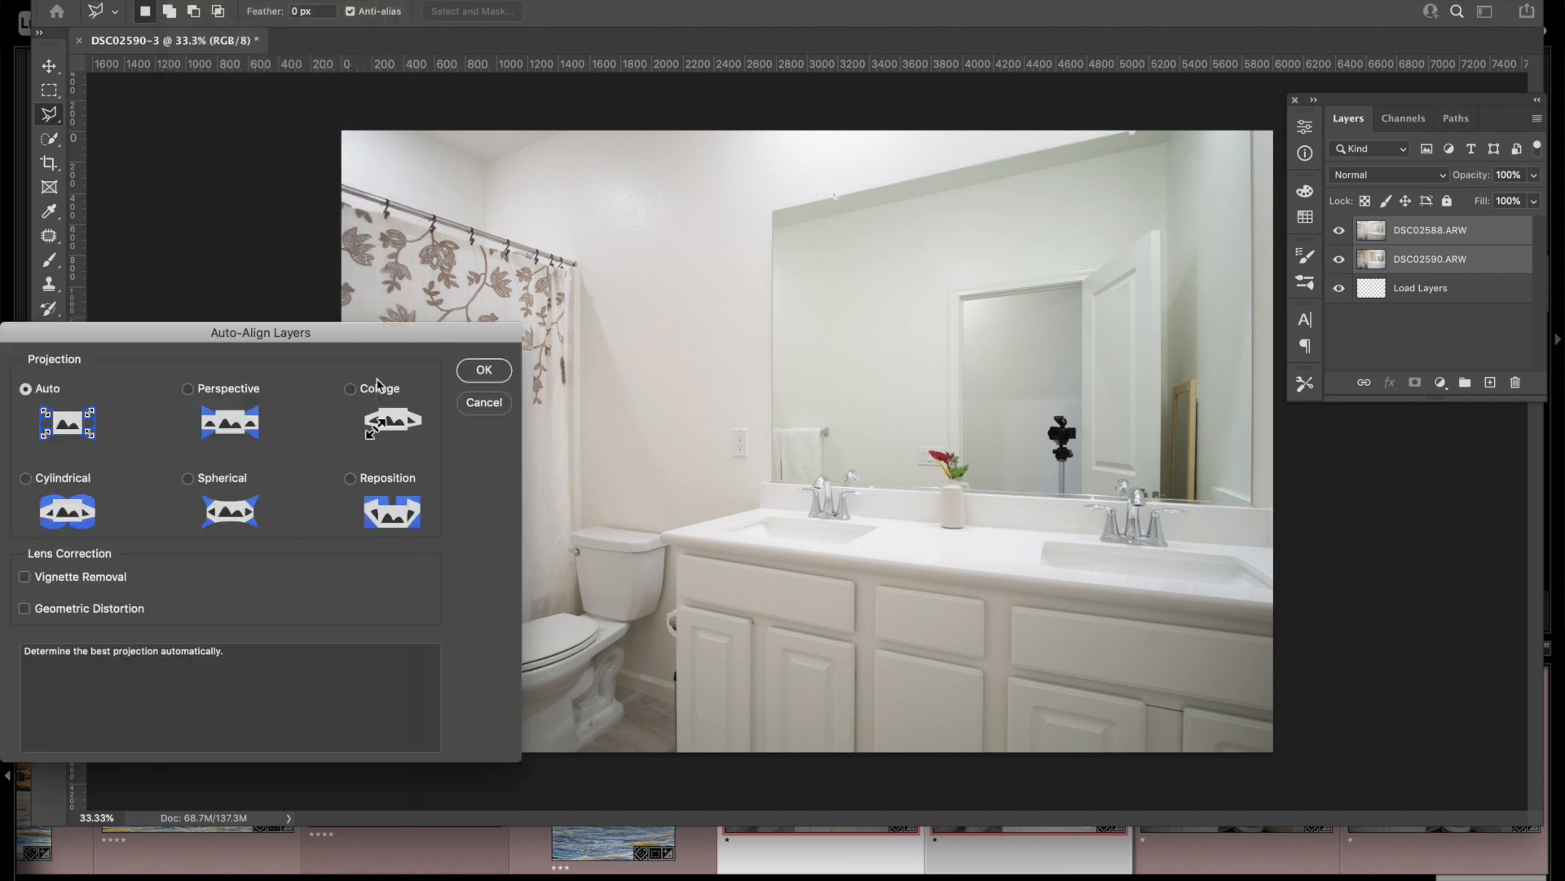
{"action": "left_click", "coordinate": [498, 370]}
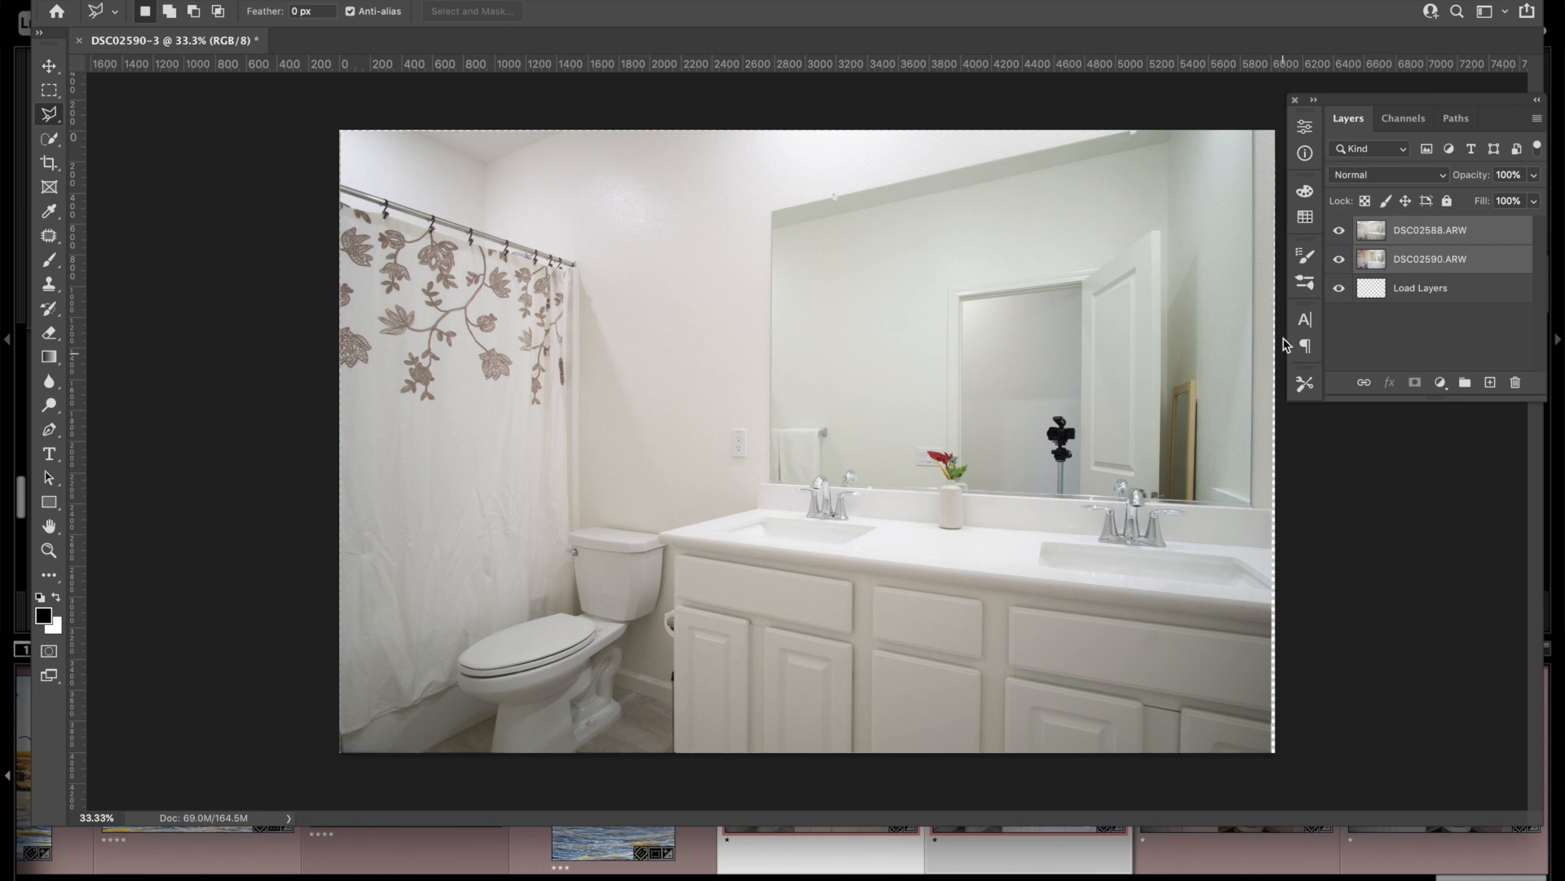
Step: Add a black mask to the DSC02588 layer, brush white over the mirror at 20% flow, and compare with the layer hidden
{"action": "left_click", "coordinate": [1405, 235]}
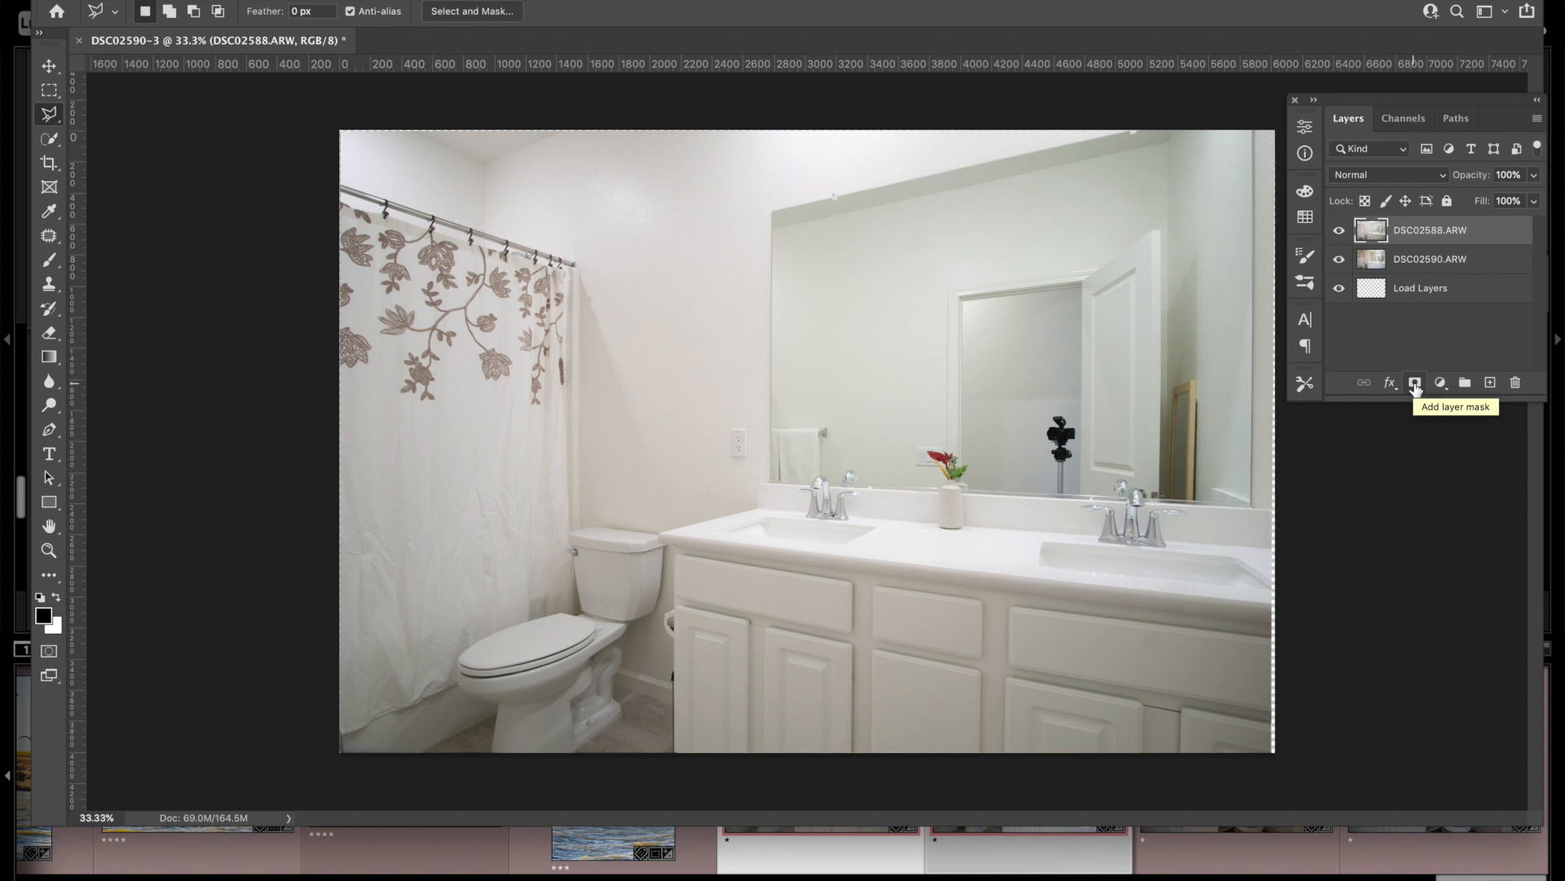
{"action": "left_click", "coordinate": [1415, 382], "text": "alt"}
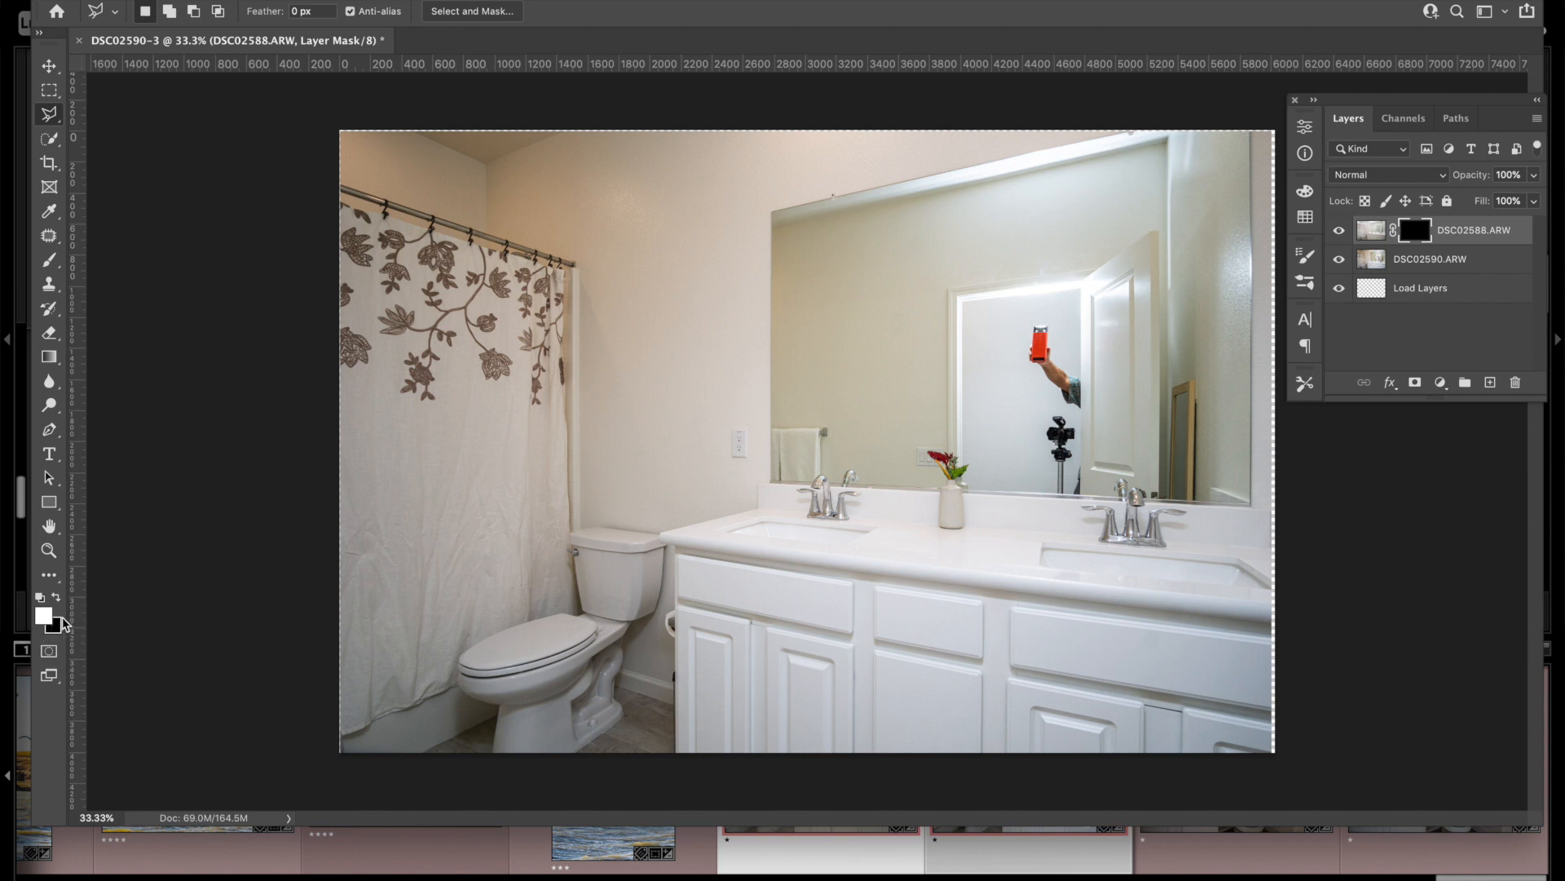
{"action": "left_click", "coordinate": [49, 260]}
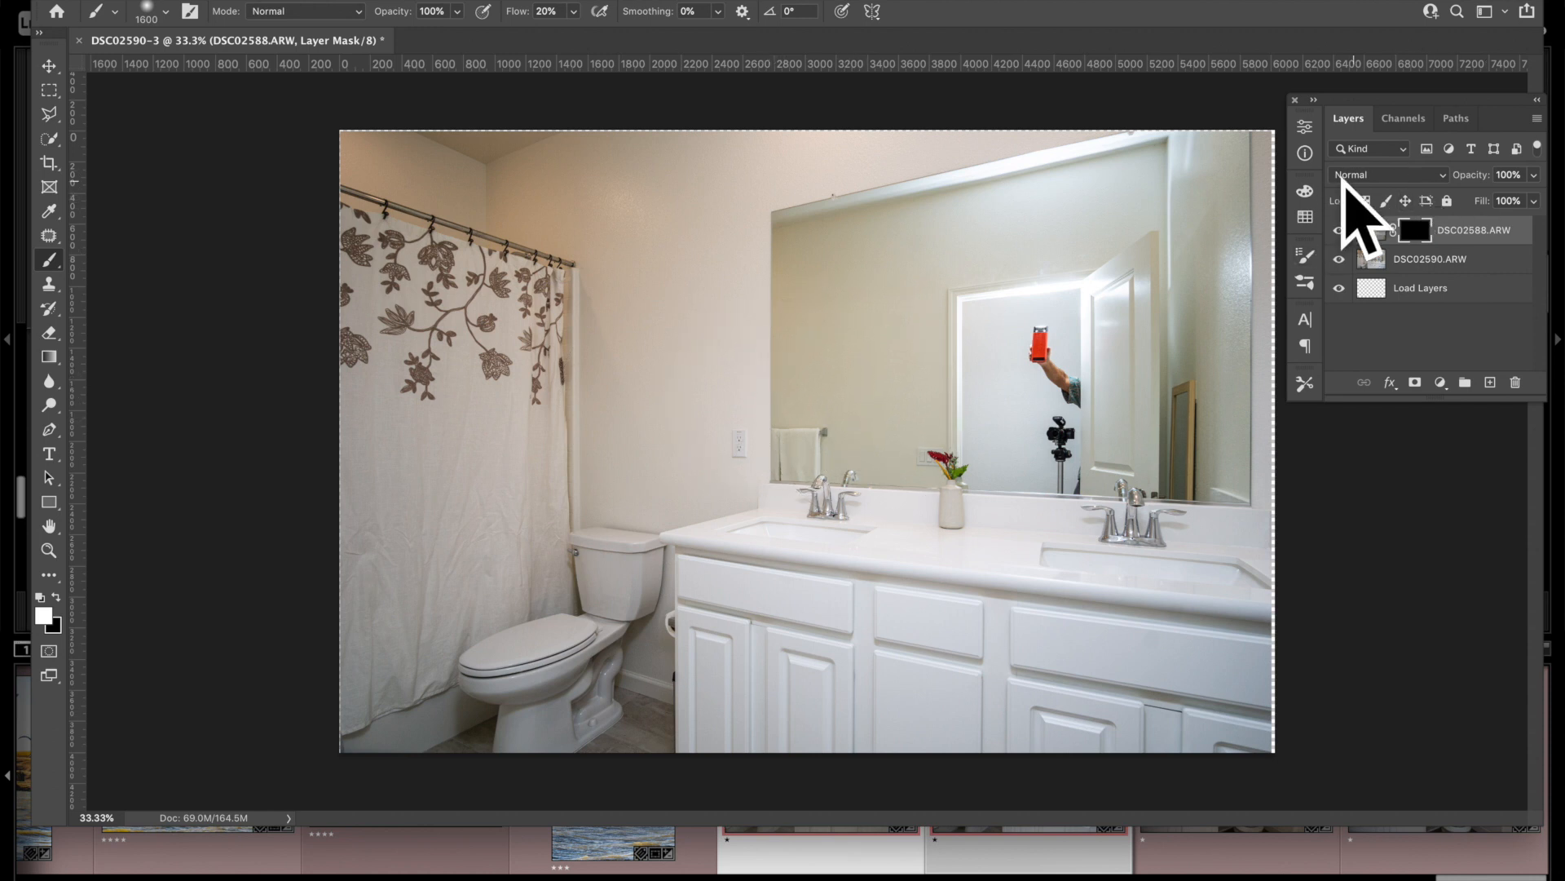
{"action": "mouse_move", "coordinate": [1031, 288]}
{"action": "left_mouse_down"}
{"action": "mouse_move", "coordinate": [794, 258]}
{"action": "mouse_move", "coordinate": [1072, 193]}
{"action": "mouse_move", "coordinate": [1032, 175]}
{"action": "mouse_move", "coordinate": [1004, 210]}
{"action": "mouse_move", "coordinate": [1077, 339]}
{"action": "mouse_move", "coordinate": [1020, 367]}
{"action": "mouse_move", "coordinate": [994, 419]}
{"action": "mouse_move", "coordinate": [1225, 370]}
{"action": "mouse_move", "coordinate": [1058, 421]}
{"action": "mouse_move", "coordinate": [1213, 321]}
{"action": "mouse_move", "coordinate": [1232, 282]}
{"action": "mouse_move", "coordinate": [1107, 238]}
{"action": "mouse_move", "coordinate": [818, 308]}
{"action": "mouse_move", "coordinate": [777, 422]}
{"action": "mouse_move", "coordinate": [920, 409]}
{"action": "mouse_move", "coordinate": [809, 200]}
{"action": "mouse_move", "coordinate": [1268, 159]}
{"action": "mouse_move", "coordinate": [834, 398]}
{"action": "mouse_move", "coordinate": [868, 433]}
{"action": "mouse_move", "coordinate": [1112, 433]}
{"action": "mouse_move", "coordinate": [1222, 391]}
{"action": "mouse_move", "coordinate": [1064, 368]}
{"action": "mouse_move", "coordinate": [1136, 228]}
{"action": "mouse_move", "coordinate": [1081, 247]}
{"action": "left_mouse_up"}
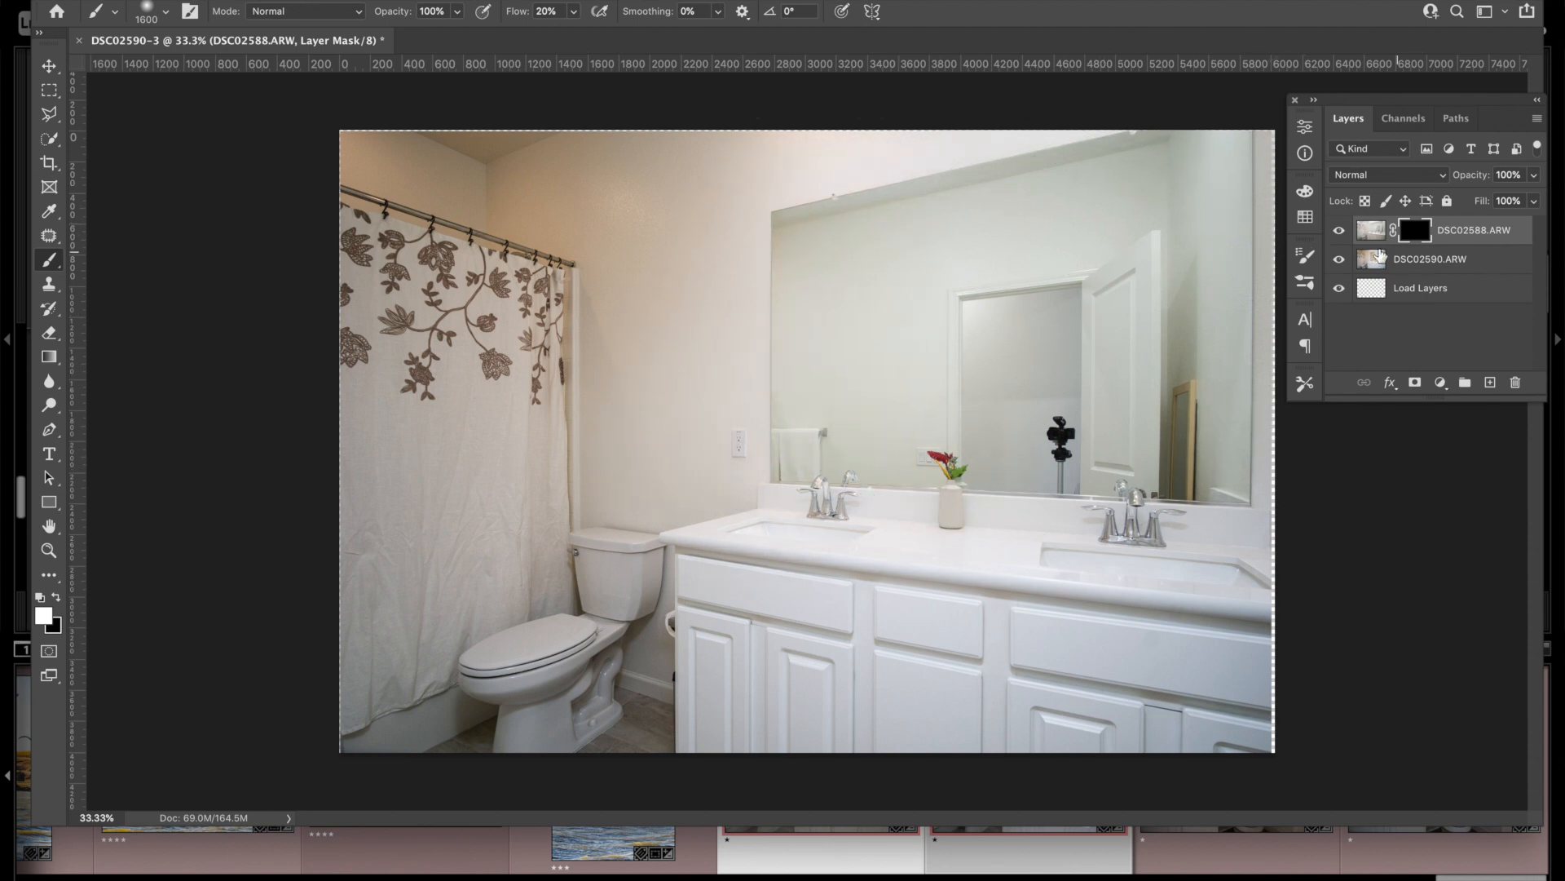
{"action": "left_click", "coordinate": [1338, 232]}
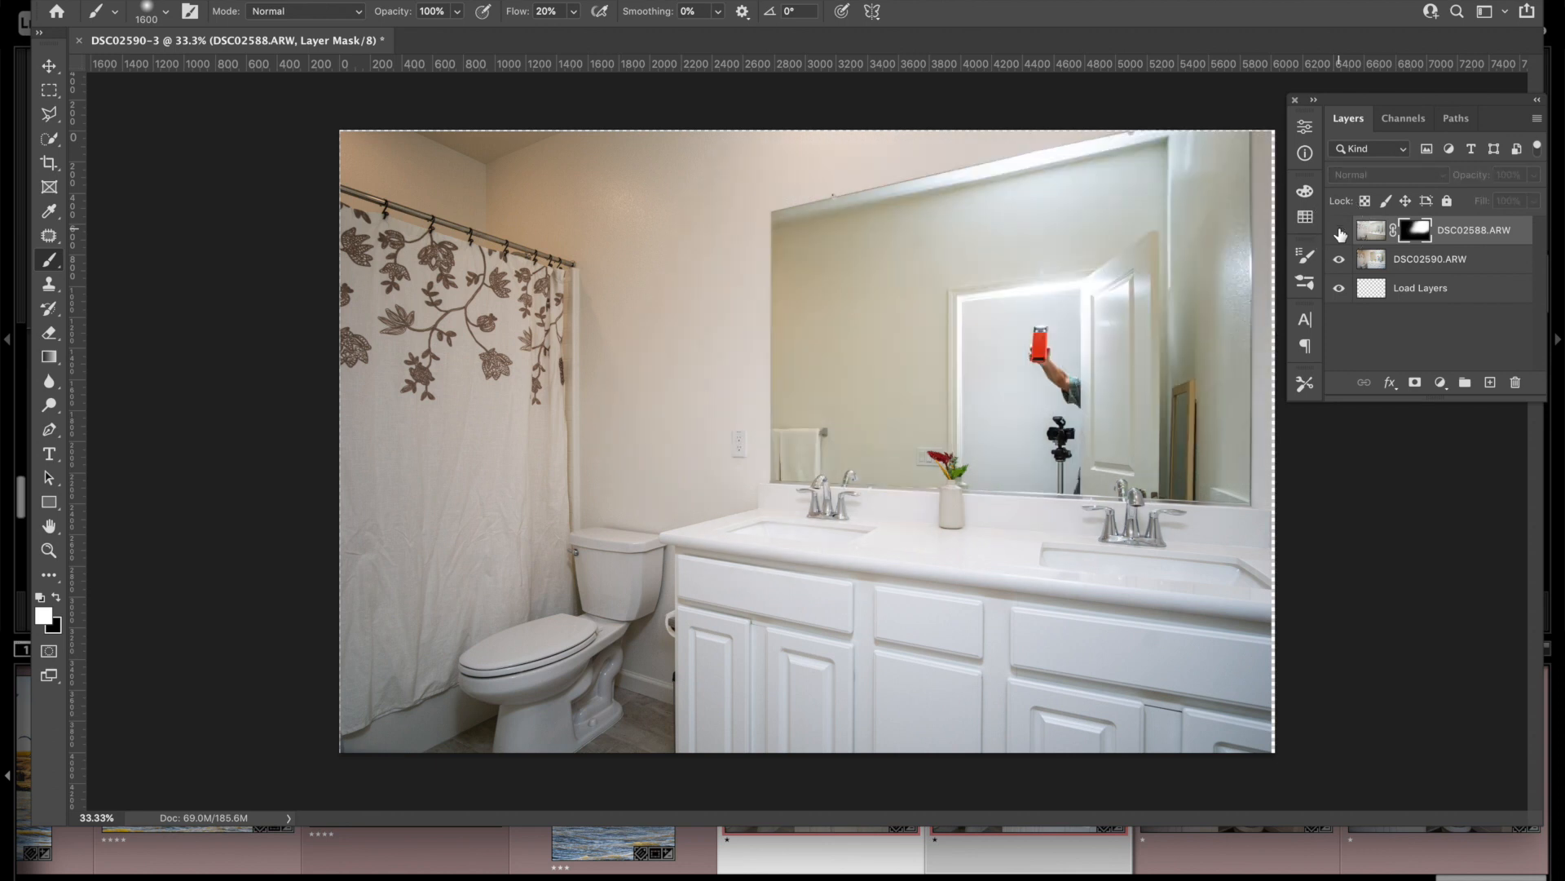
{"action": "left_click", "coordinate": [1340, 233]}
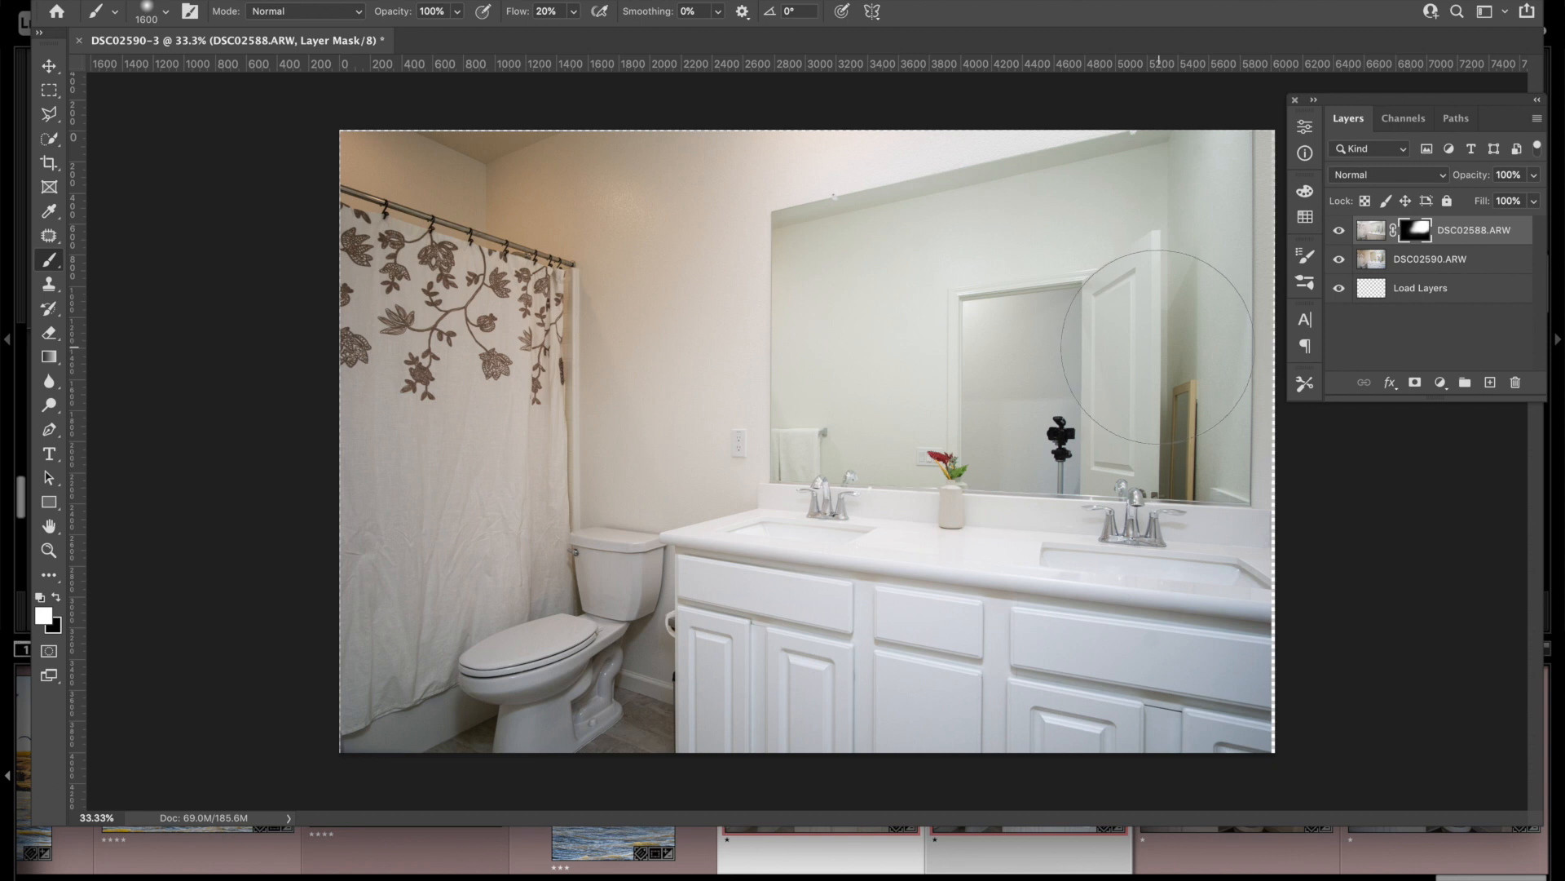
Step: Brush white on the mask over the countertop, cabinets and the wall and ceiling near the shower curtain, then merge the visible layers
{"action": "mouse_move", "coordinate": [672, 623]}
{"action": "left_mouse_down"}
{"action": "mouse_move", "coordinate": [1069, 620]}
{"action": "mouse_move", "coordinate": [801, 648]}
{"action": "mouse_move", "coordinate": [1182, 529]}
{"action": "left_mouse_up"}
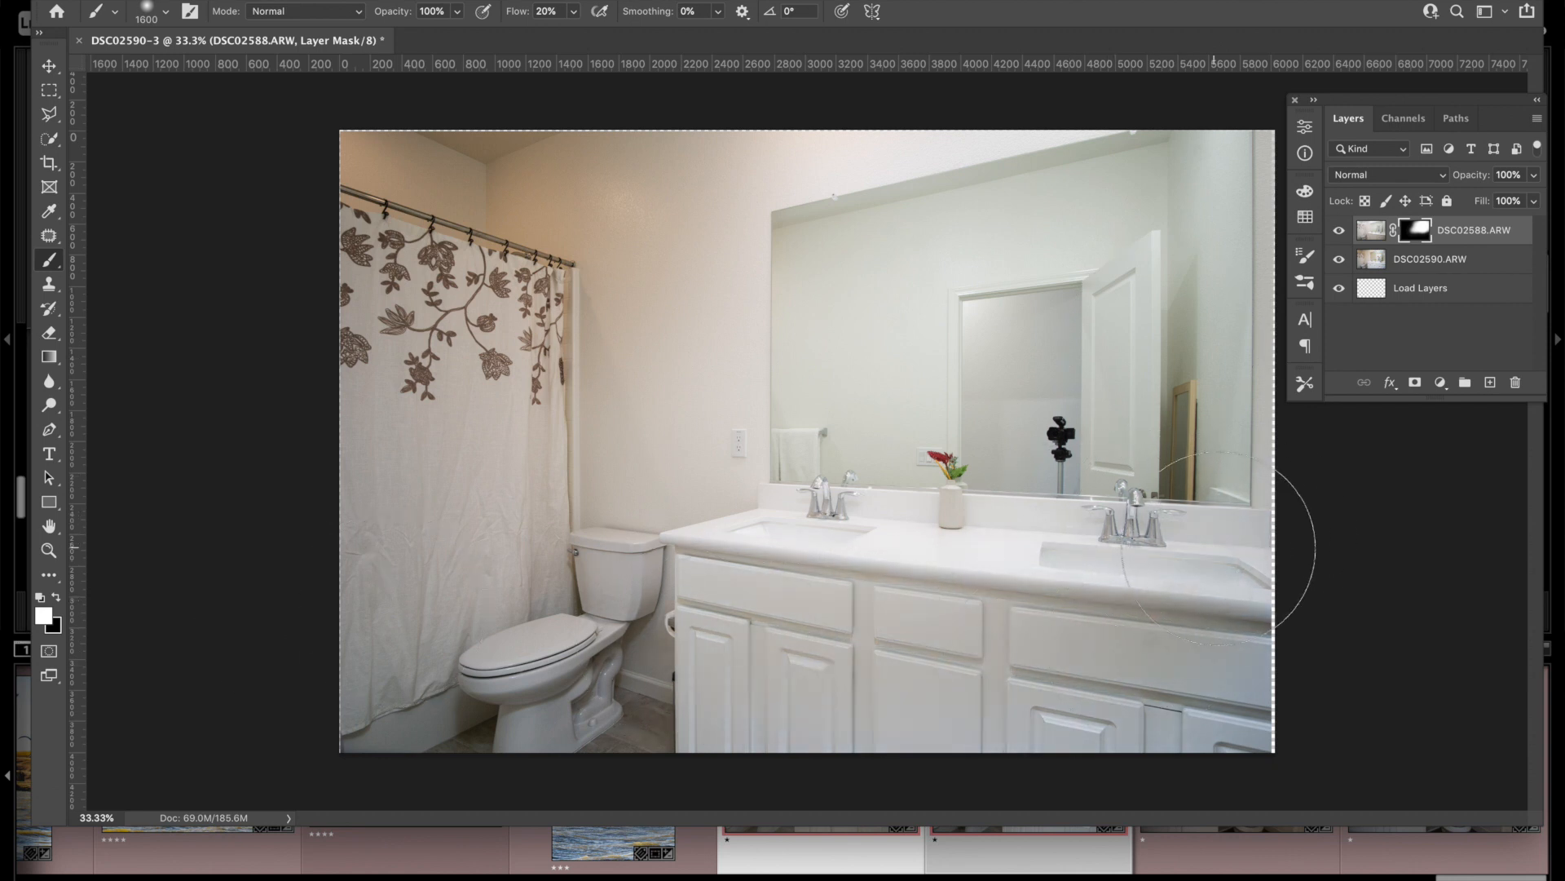
{"action": "mouse_move", "coordinate": [562, 257]}
{"action": "left_mouse_down"}
{"action": "mouse_move", "coordinate": [543, 153]}
{"action": "mouse_move", "coordinate": [263, 154]}
{"action": "mouse_move", "coordinate": [615, 164]}
{"action": "mouse_move", "coordinate": [611, 46]}
{"action": "left_mouse_up"}
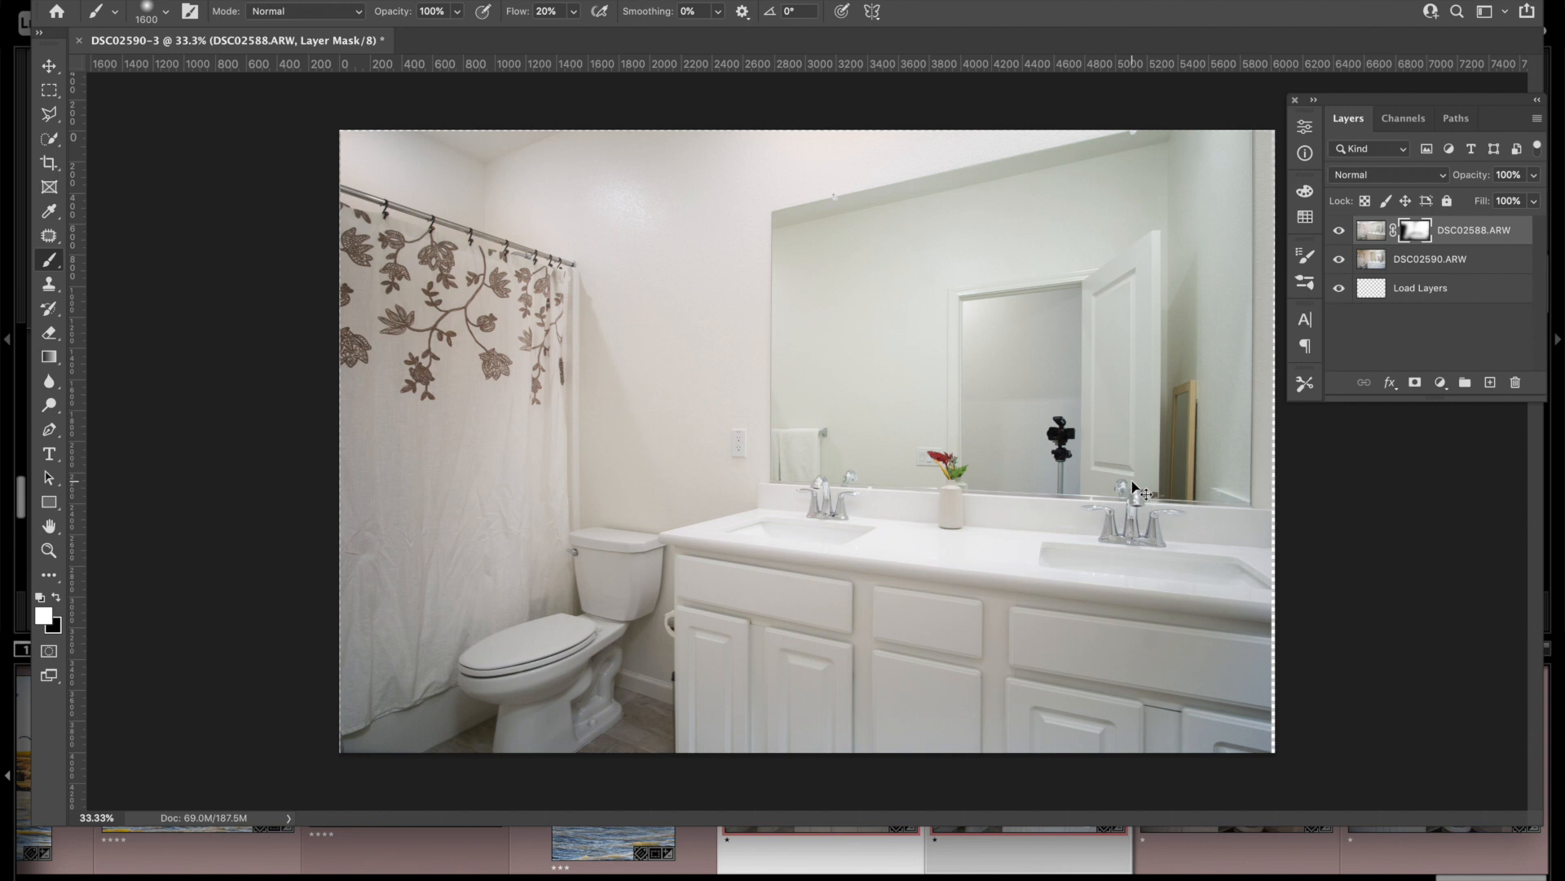
{"action": "key", "text": "super+shift+e"}
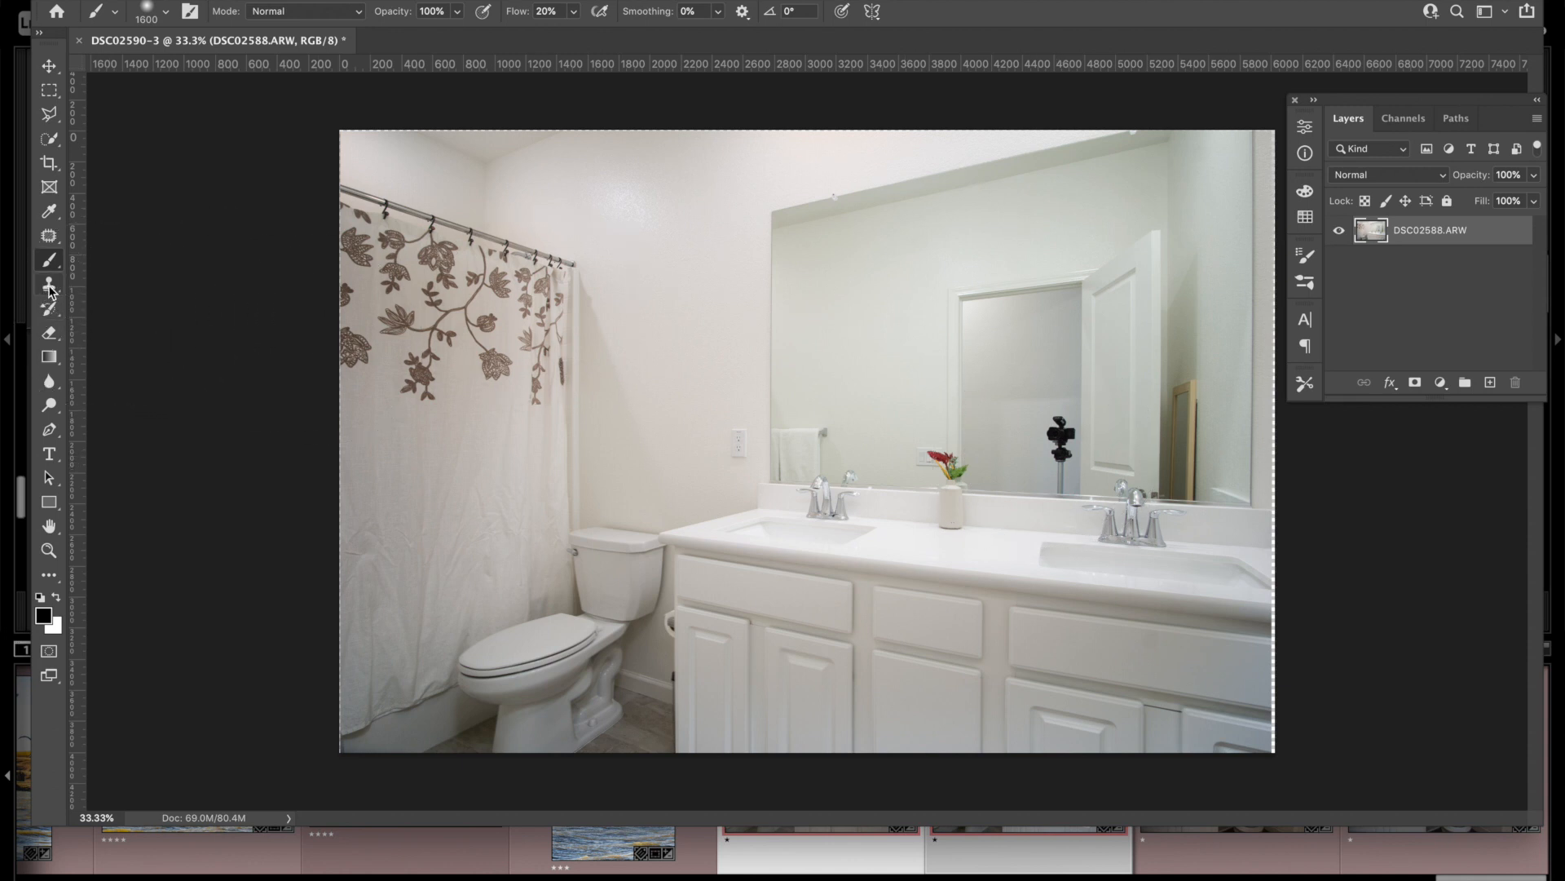
Step: Outline the camera and tripod reflected in the mirror with a Polygonal Lasso selection at 100% zoom
{"action": "left_click", "coordinate": [48, 238]}
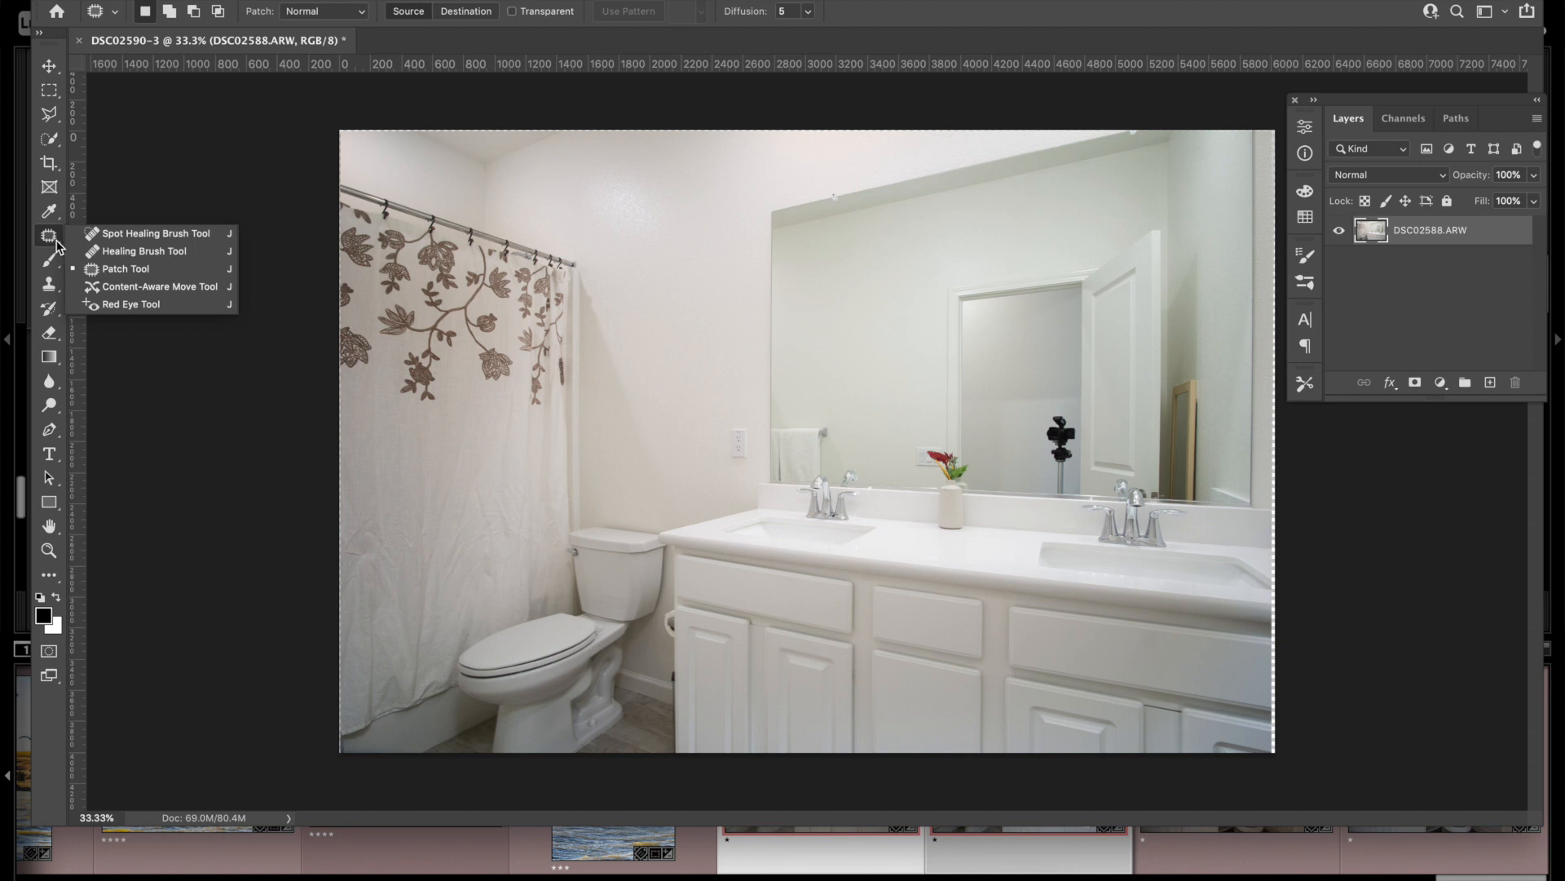
{"action": "left_click", "coordinate": [48, 119]}
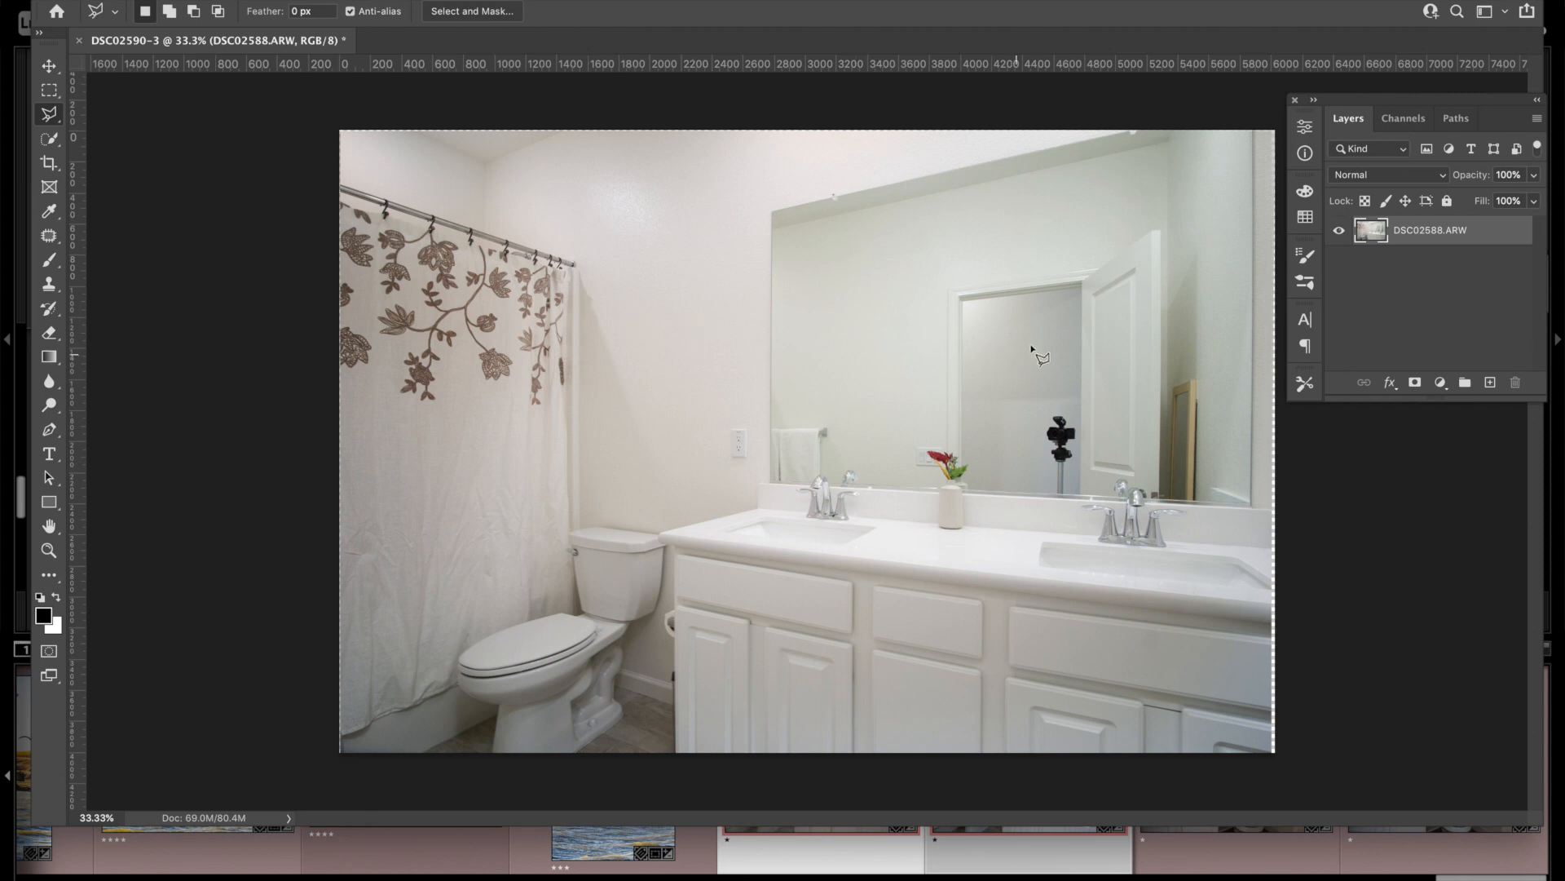
{"action": "key", "text": "ctrl+1"}
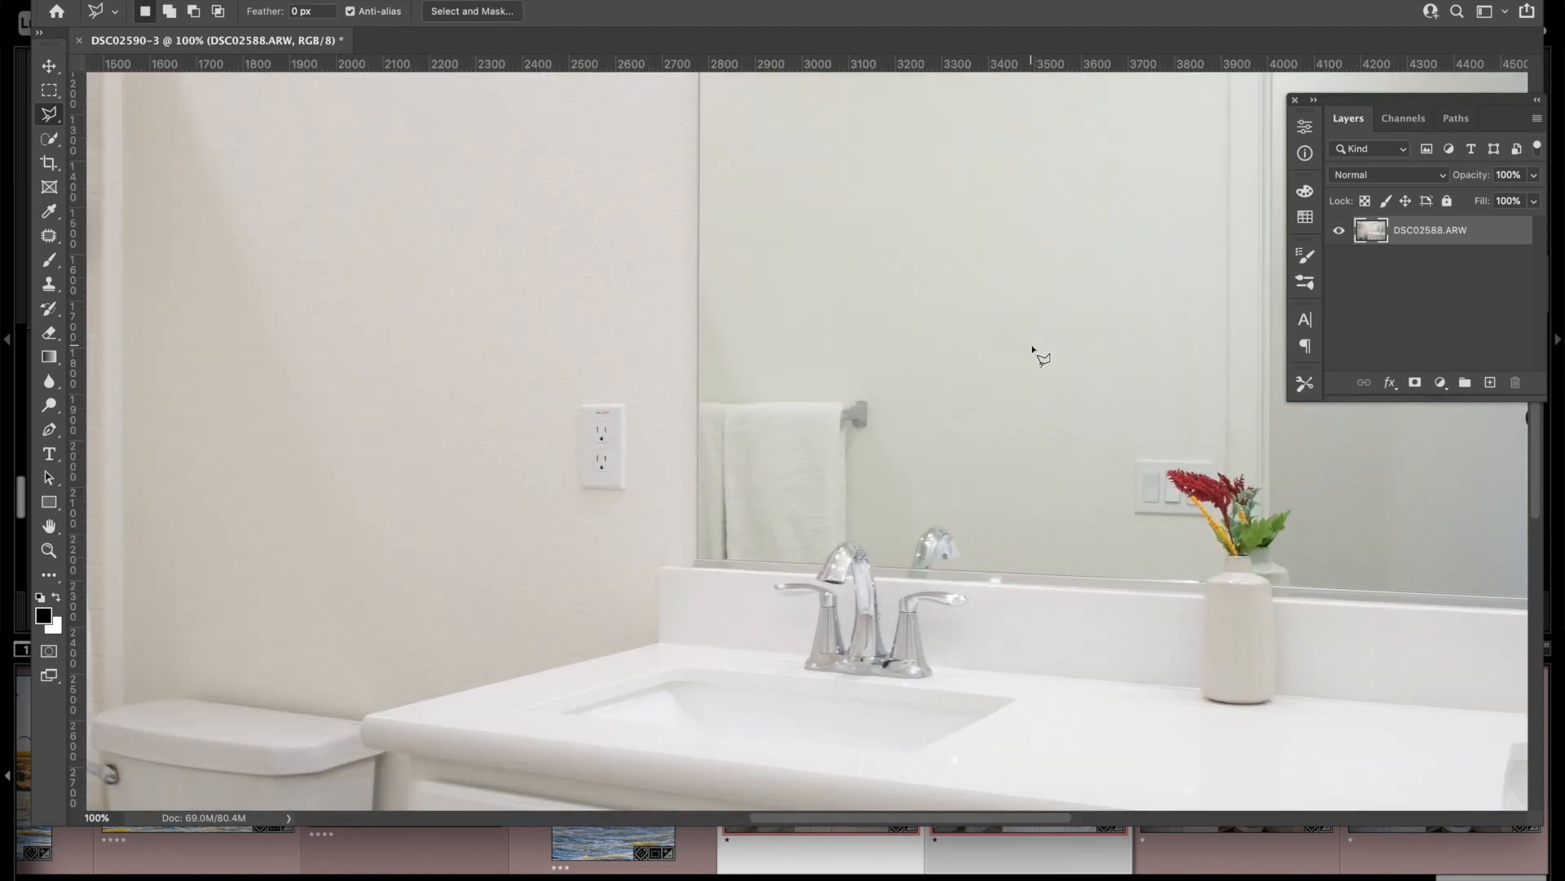
{"action": "left_click_drag", "start_coordinate": [1191, 384], "coordinate": [354, 335]}
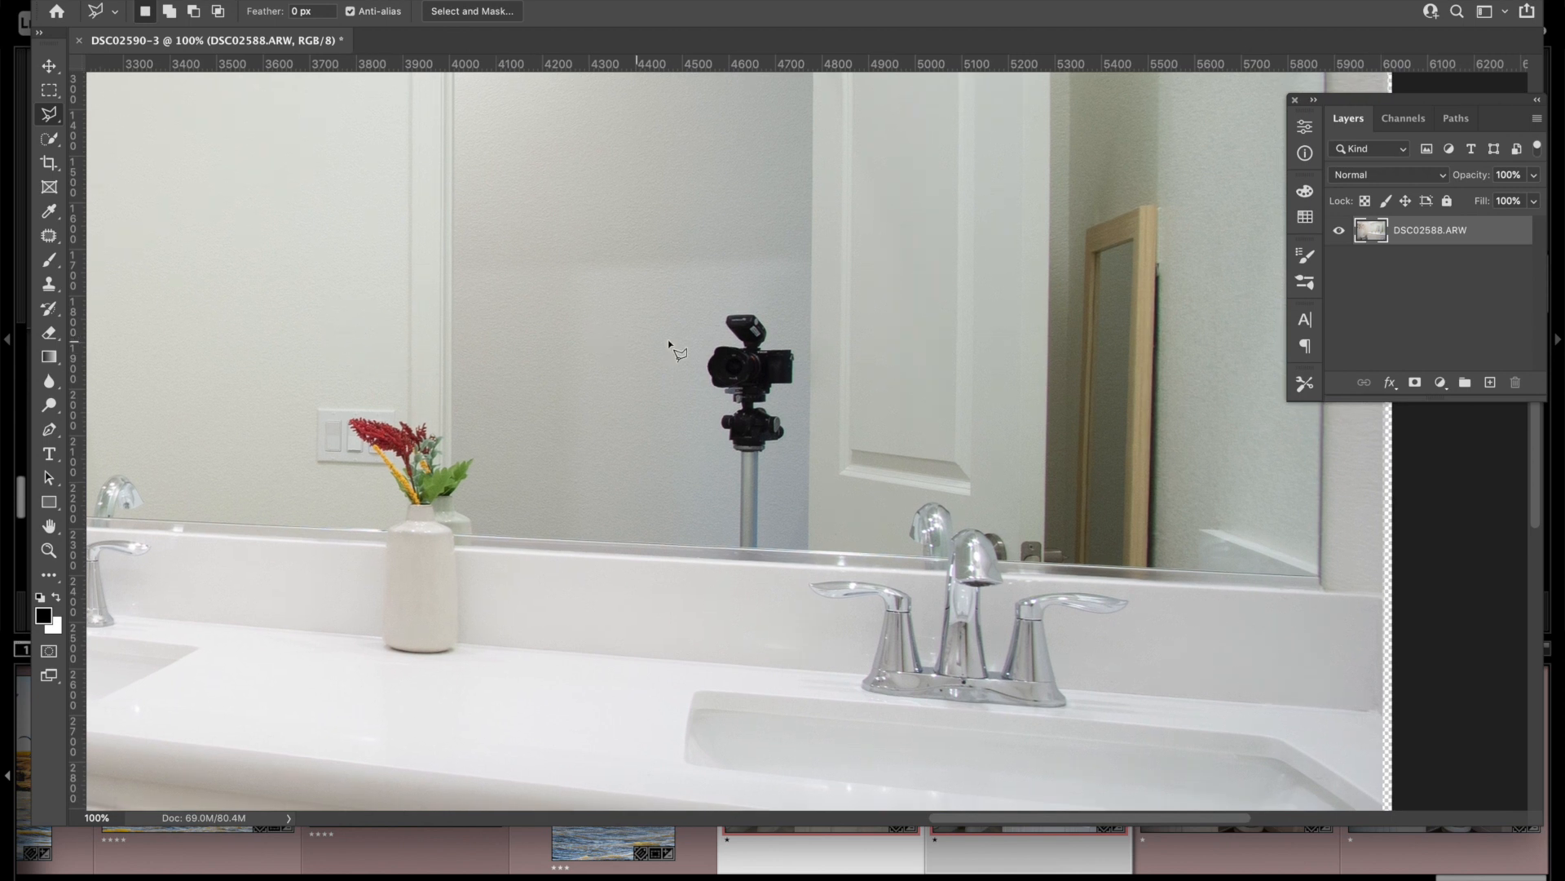
{"action": "left_click", "coordinate": [796, 318]}
{"action": "left_click", "coordinate": [801, 418]}
{"action": "left_click", "coordinate": [787, 548]}
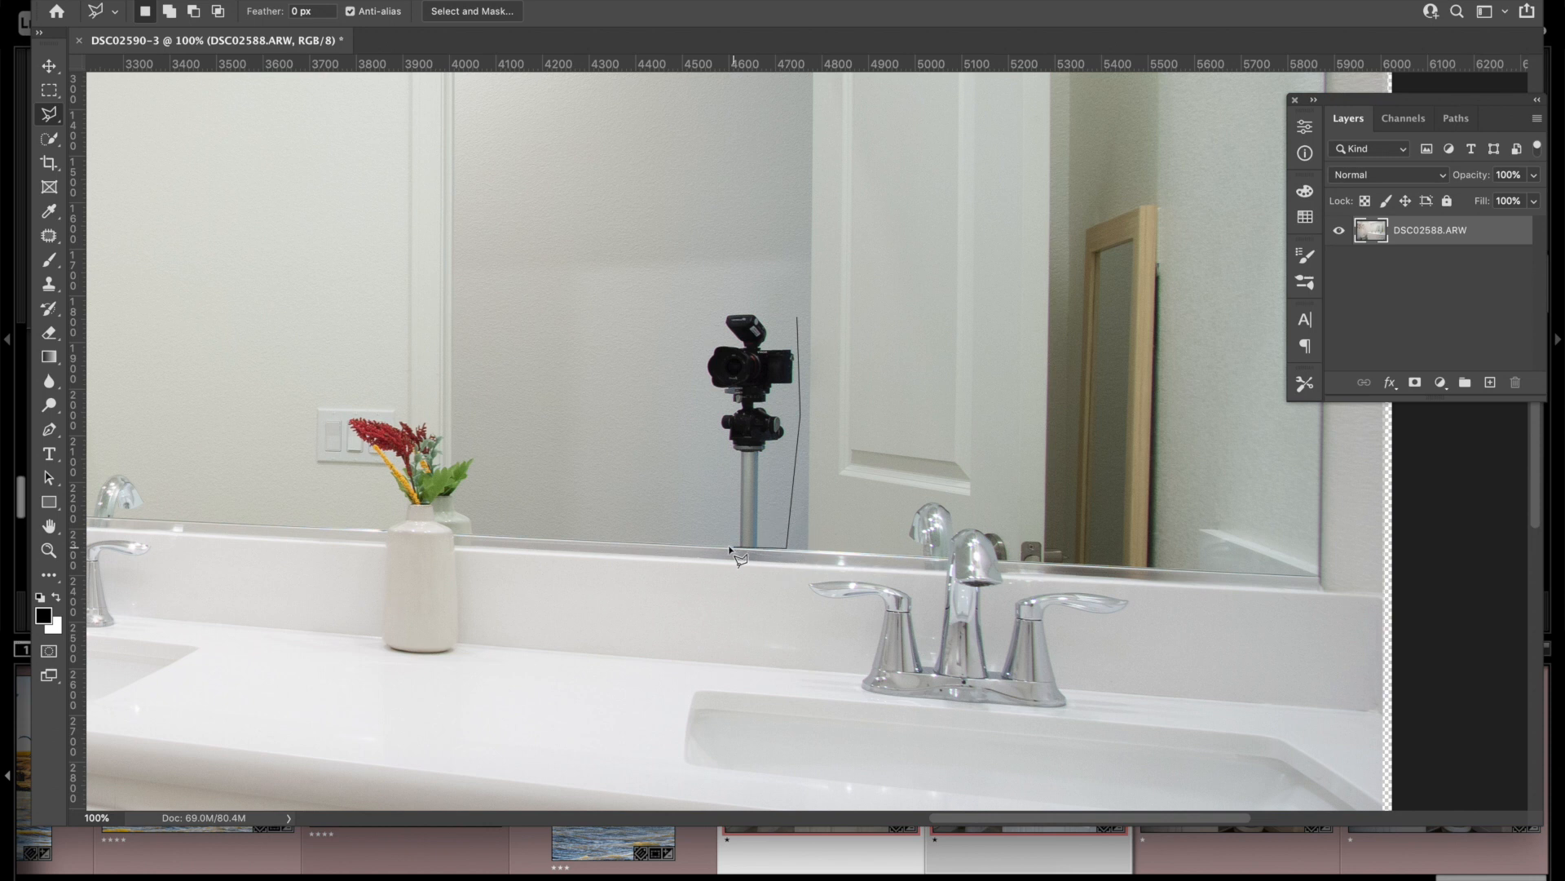
{"action": "left_click", "coordinate": [677, 544]}
{"action": "left_click", "coordinate": [670, 300]}
{"action": "left_click", "coordinate": [788, 303]}
Step: Fill the selected camera and tripod area with Content-Aware contents in Normal mode at 100% opacity
{"action": "right_click", "coordinate": [750, 342]}
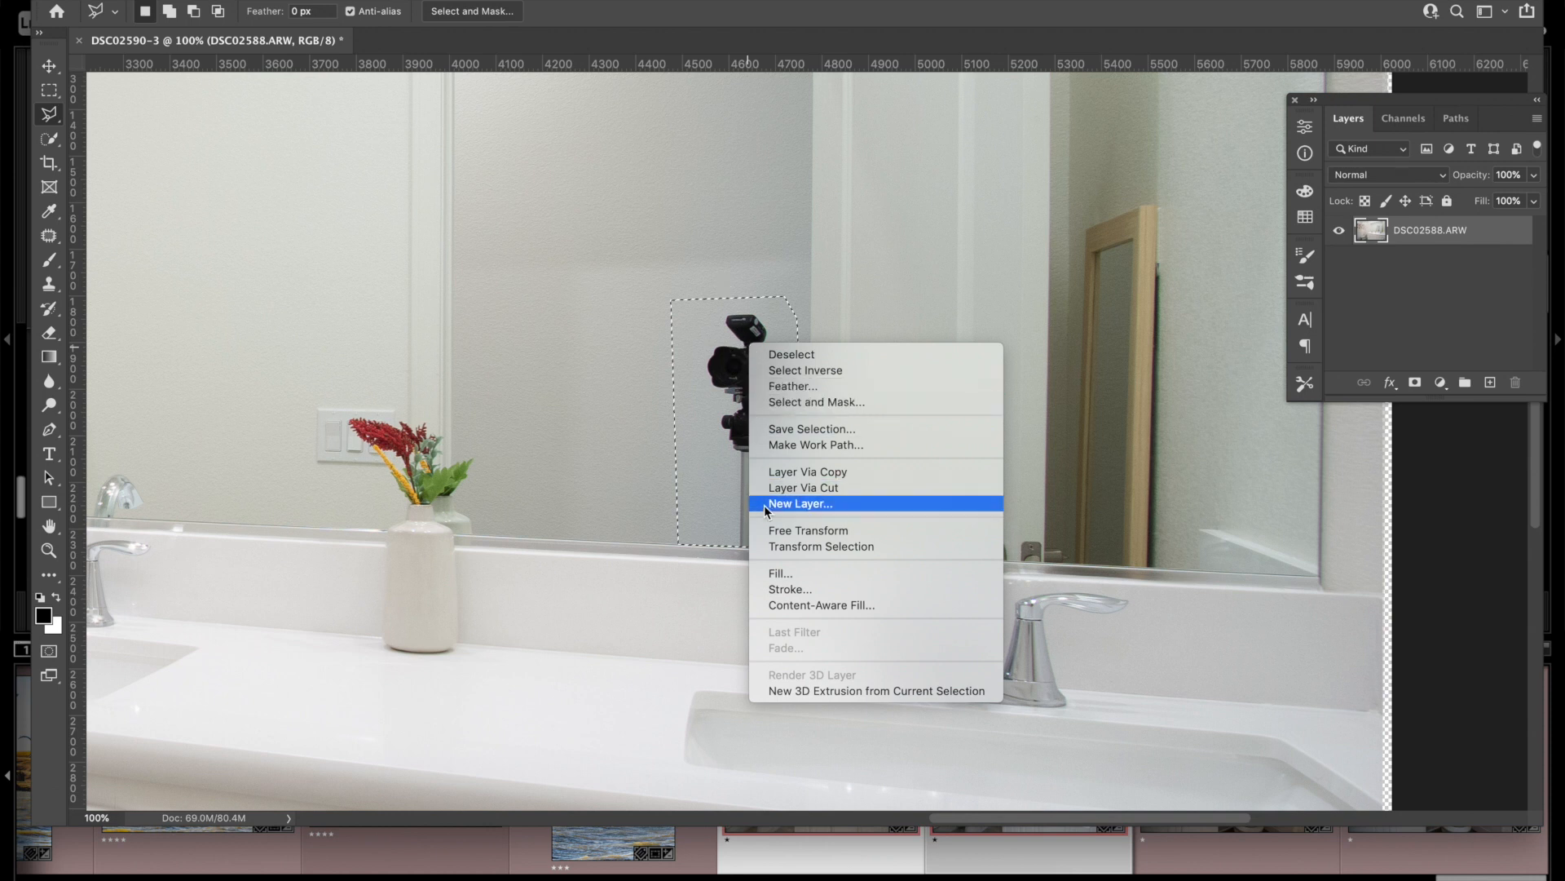
{"action": "left_click", "coordinate": [785, 574]}
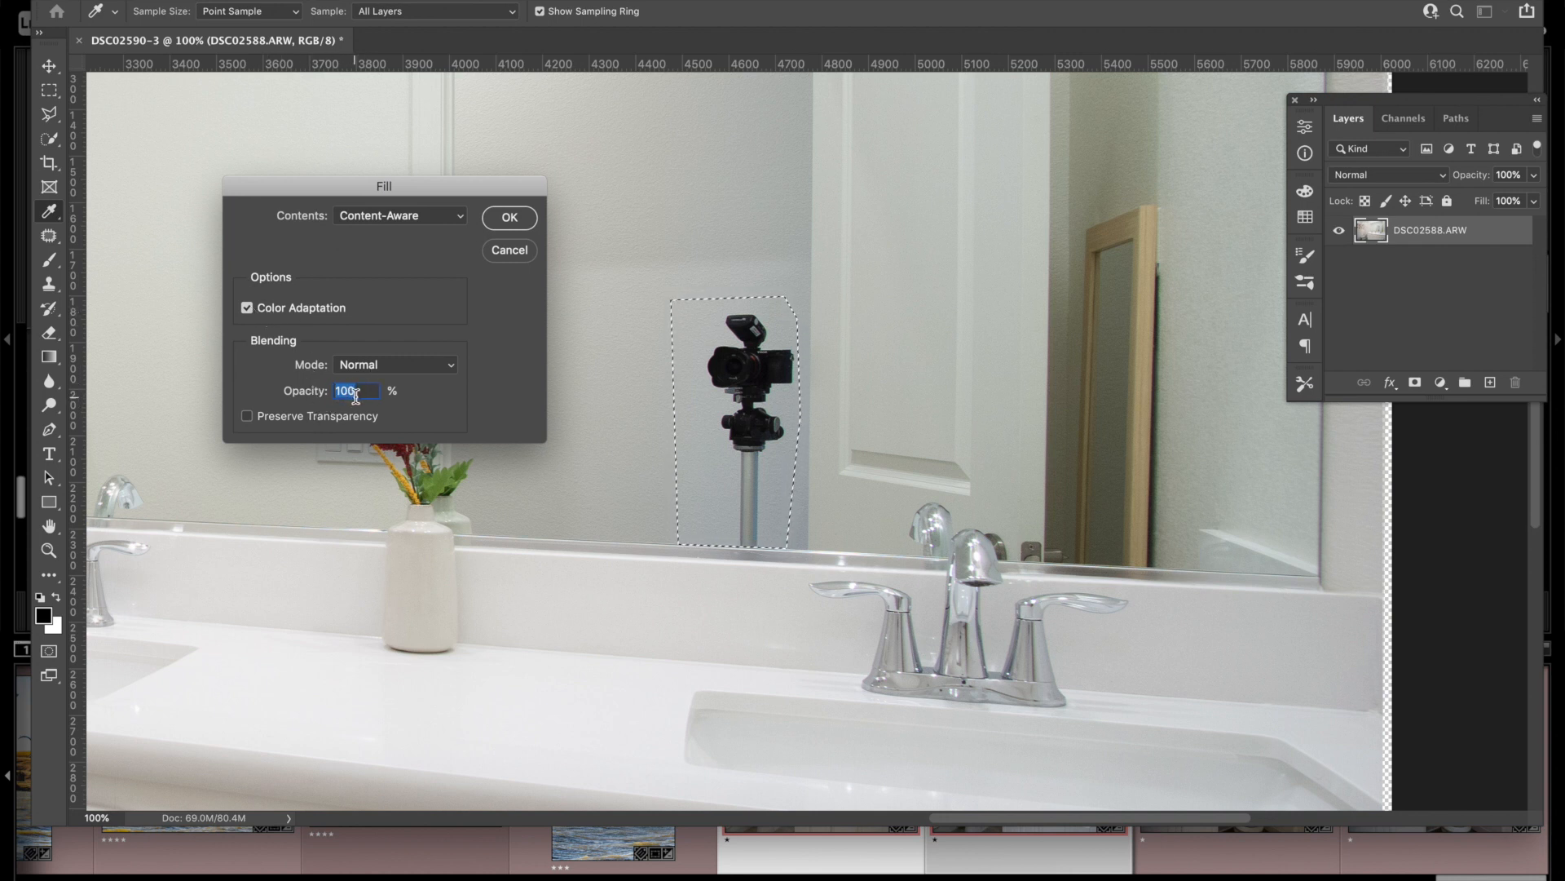
{"action": "left_click", "coordinate": [508, 220]}
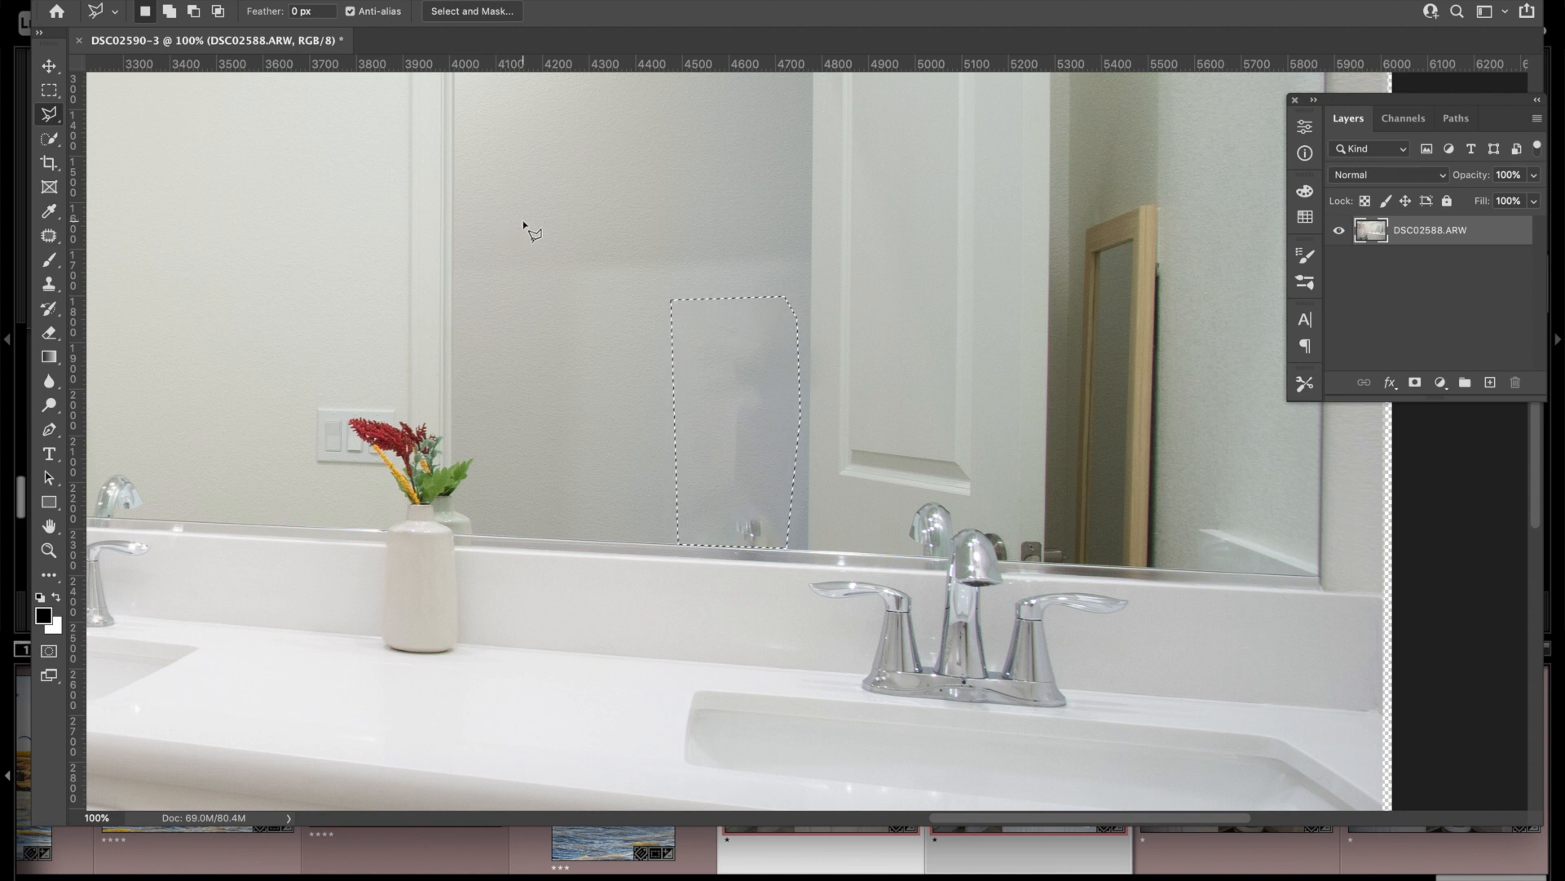
Step: Patch the filled area with clean wall from just beside it, clear the selection, and check the retouch up close and in full view
{"action": "left_click", "coordinate": [49, 237]}
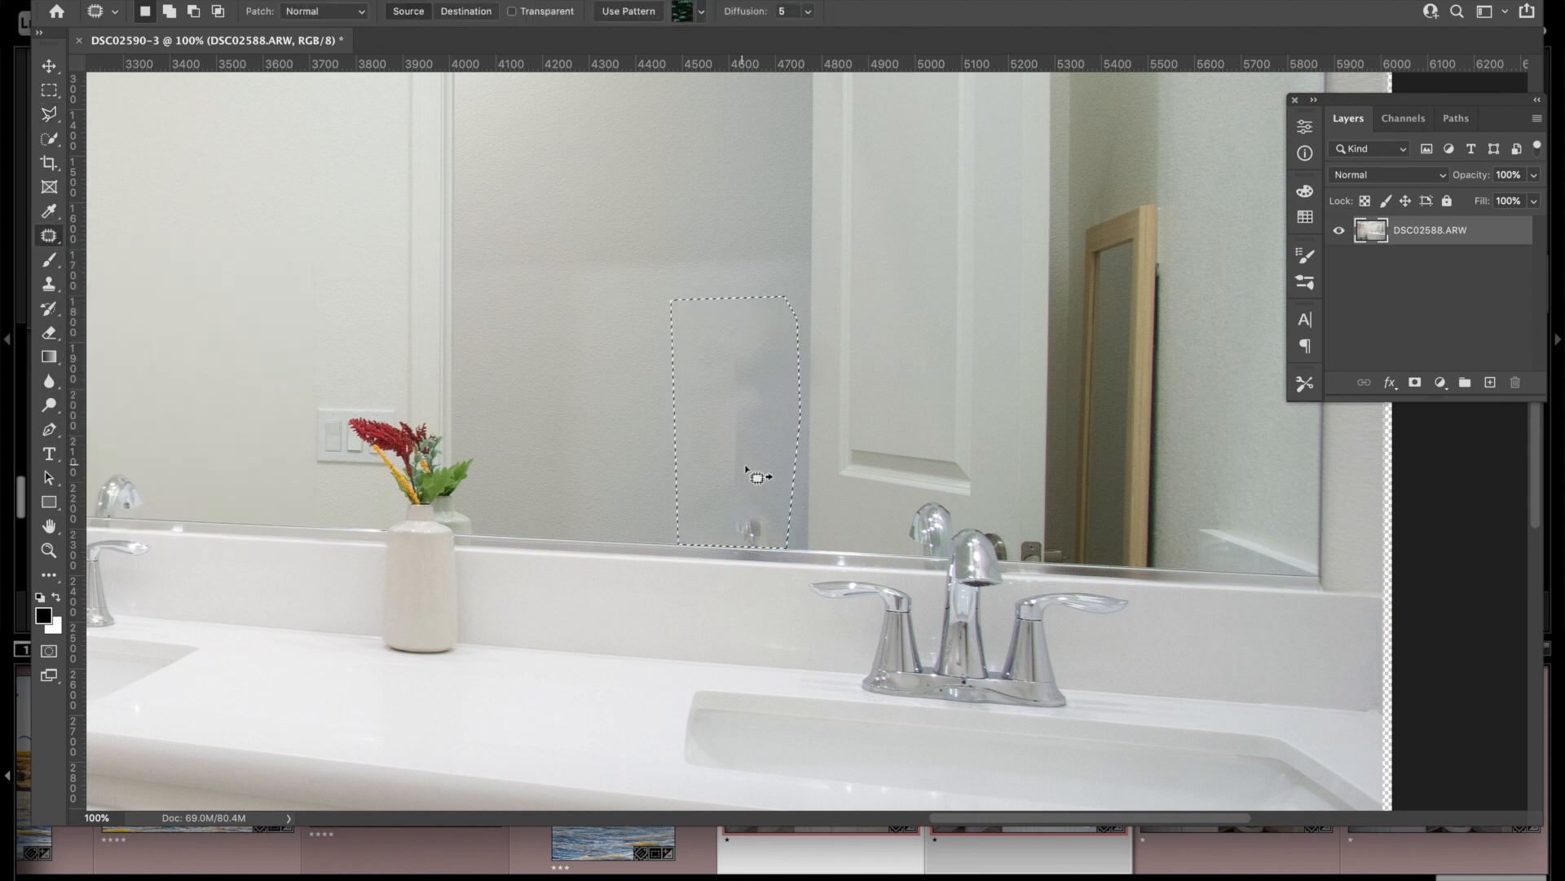
{"action": "left_click_drag", "start_coordinate": [737, 417], "coordinate": [638, 414]}
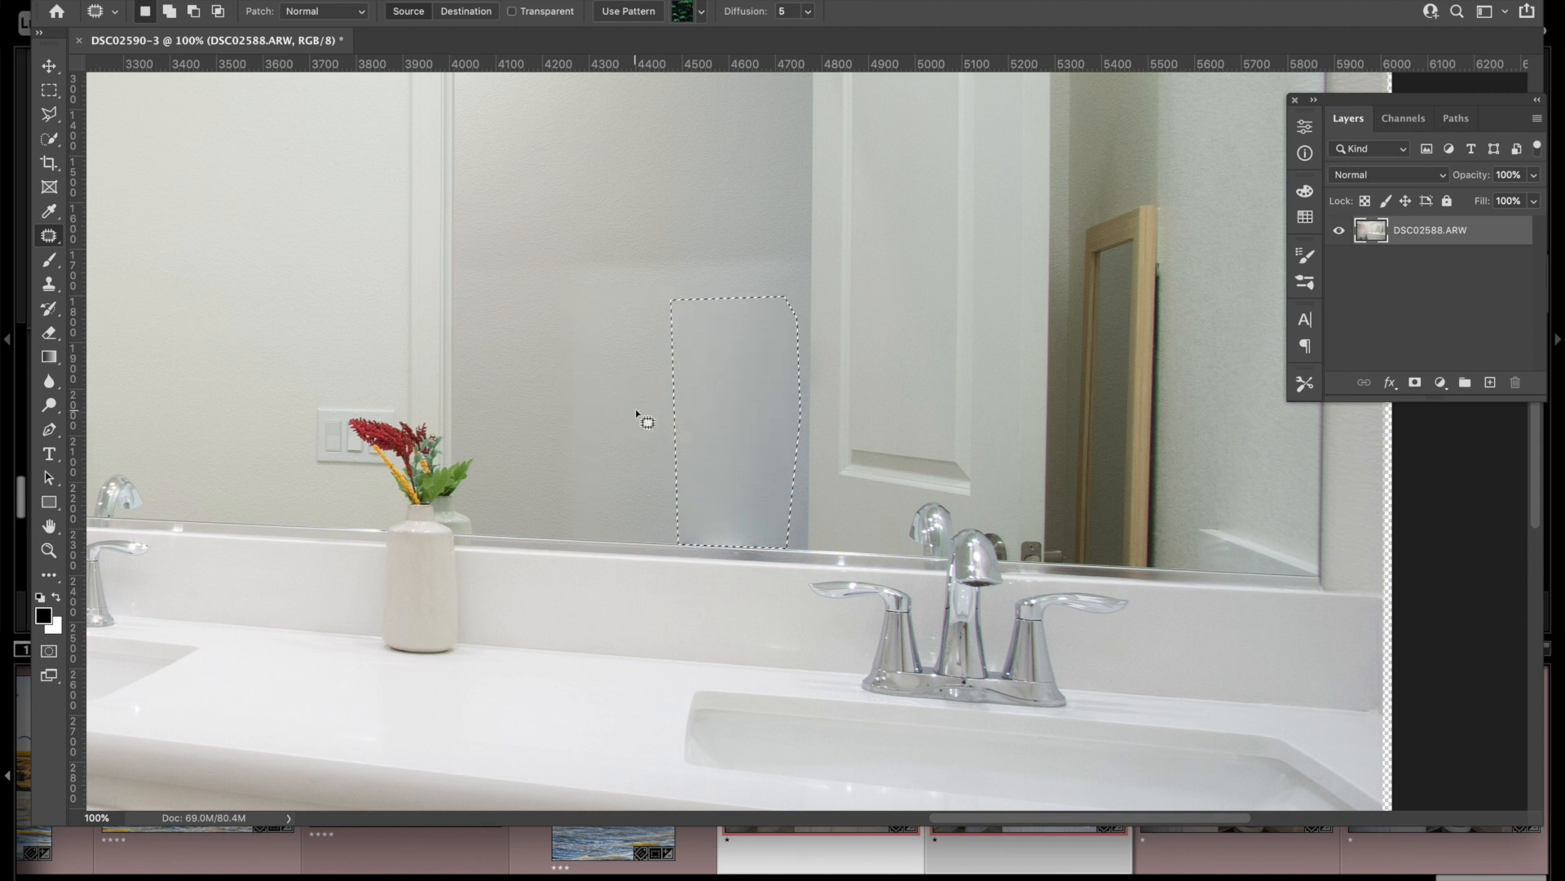
{"action": "key", "text": "super+d"}
{"action": "key", "text": "super+equal"}
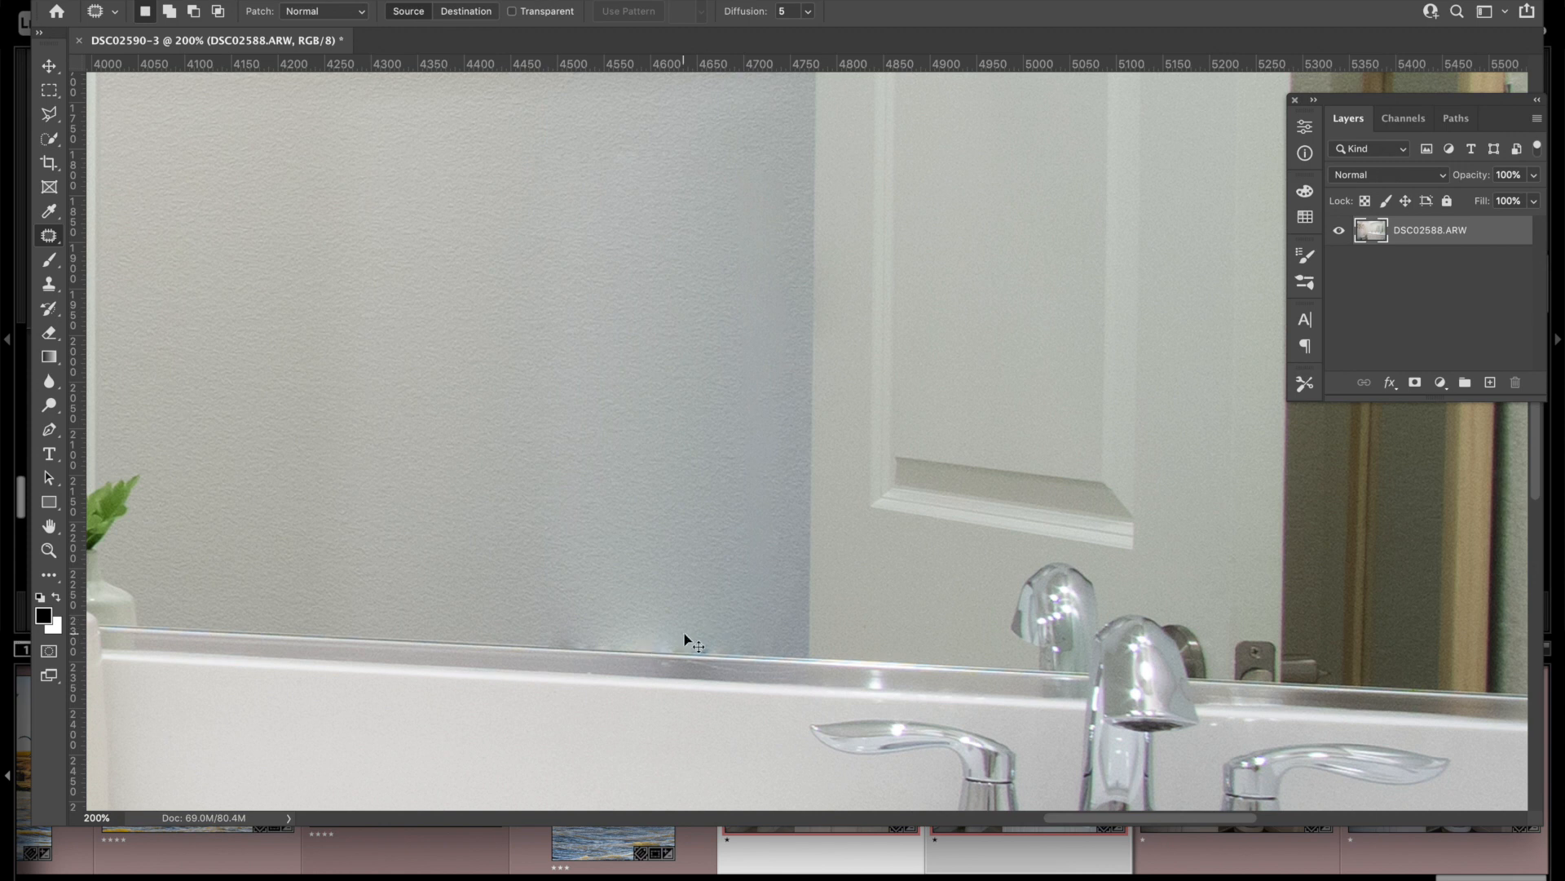
{"action": "key", "text": "super+minus"}
{"action": "key", "text": "super+minus"}
{"action": "key", "text": "super+minus"}
{"action": "key", "text": "super+minus"}
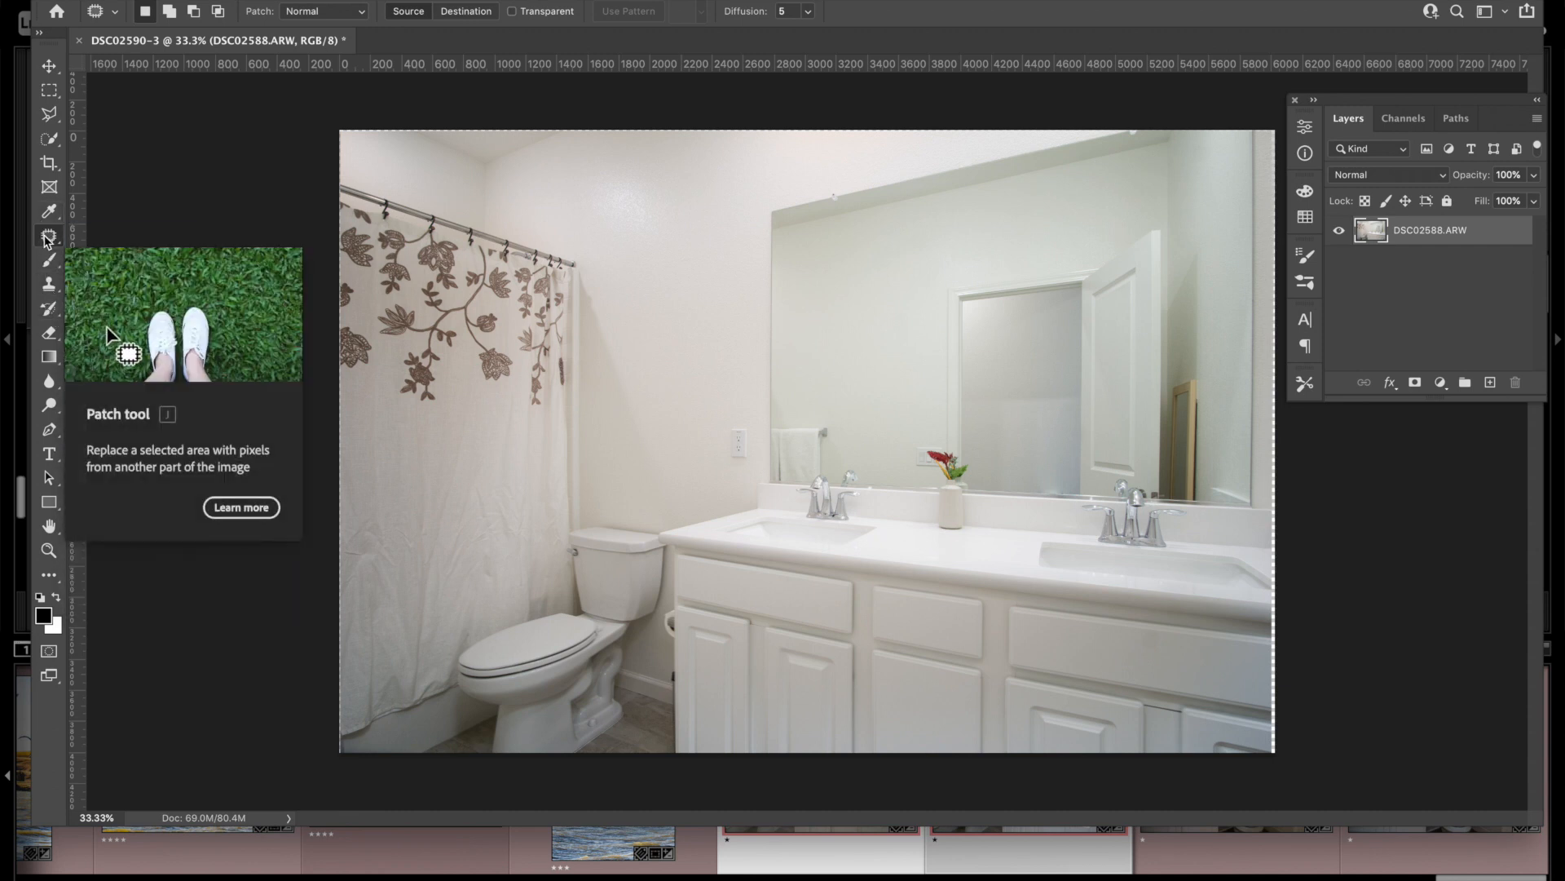
{"action": "left_click", "coordinate": [46, 236]}
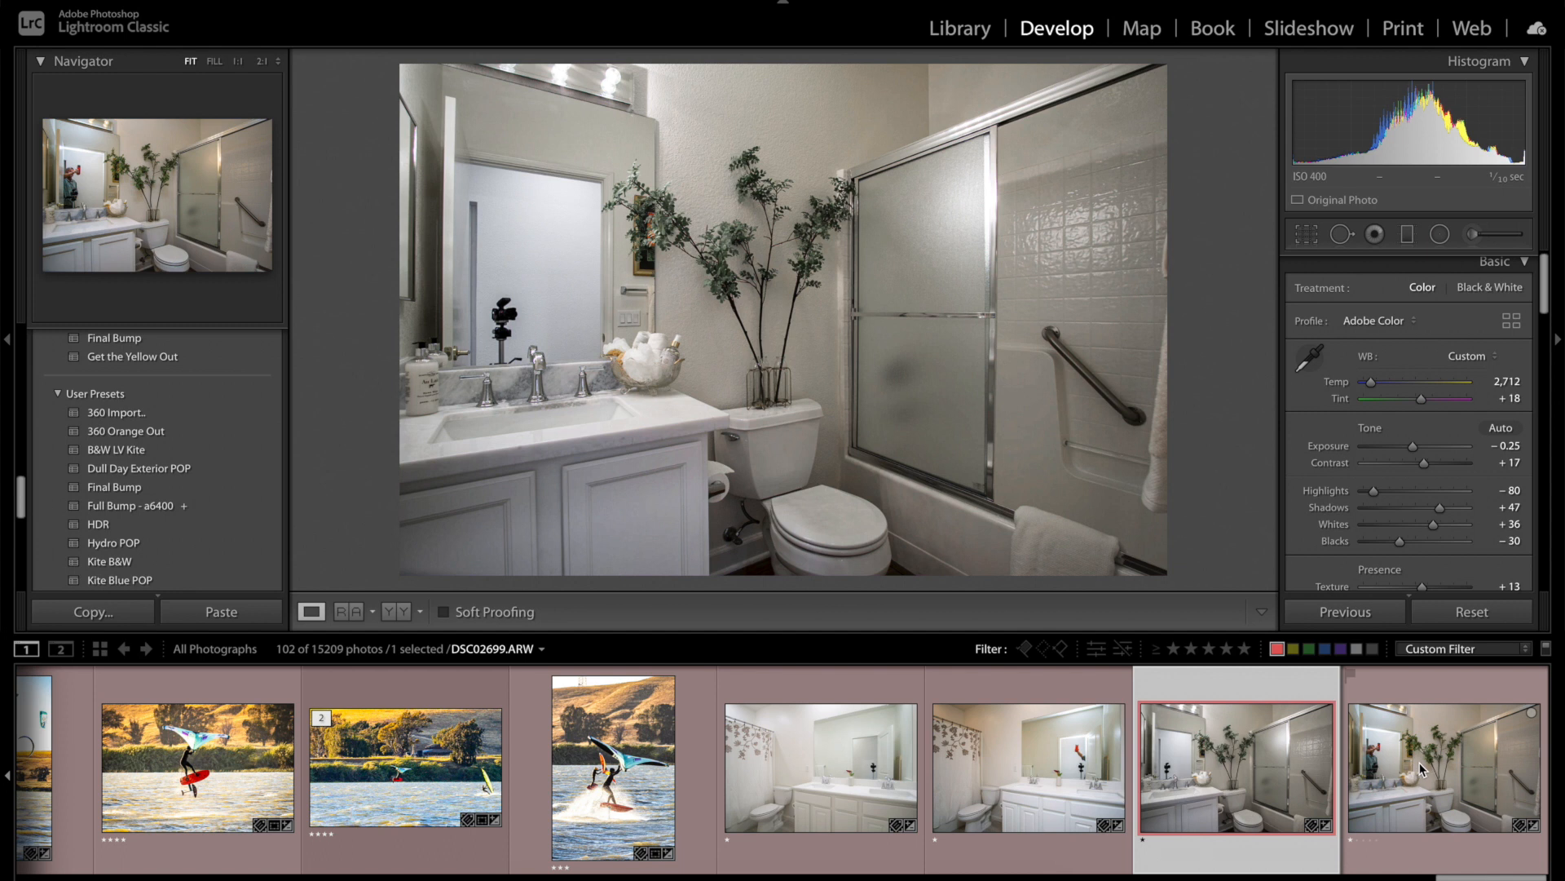
Step: Add the exposure showing the photographer to the selected DSC02699.ARW photo, inspect the mirror reflection up close, and open both as layers in Photoshop
{"action": "left_click", "coordinate": [1421, 768], "text": "ctrl"}
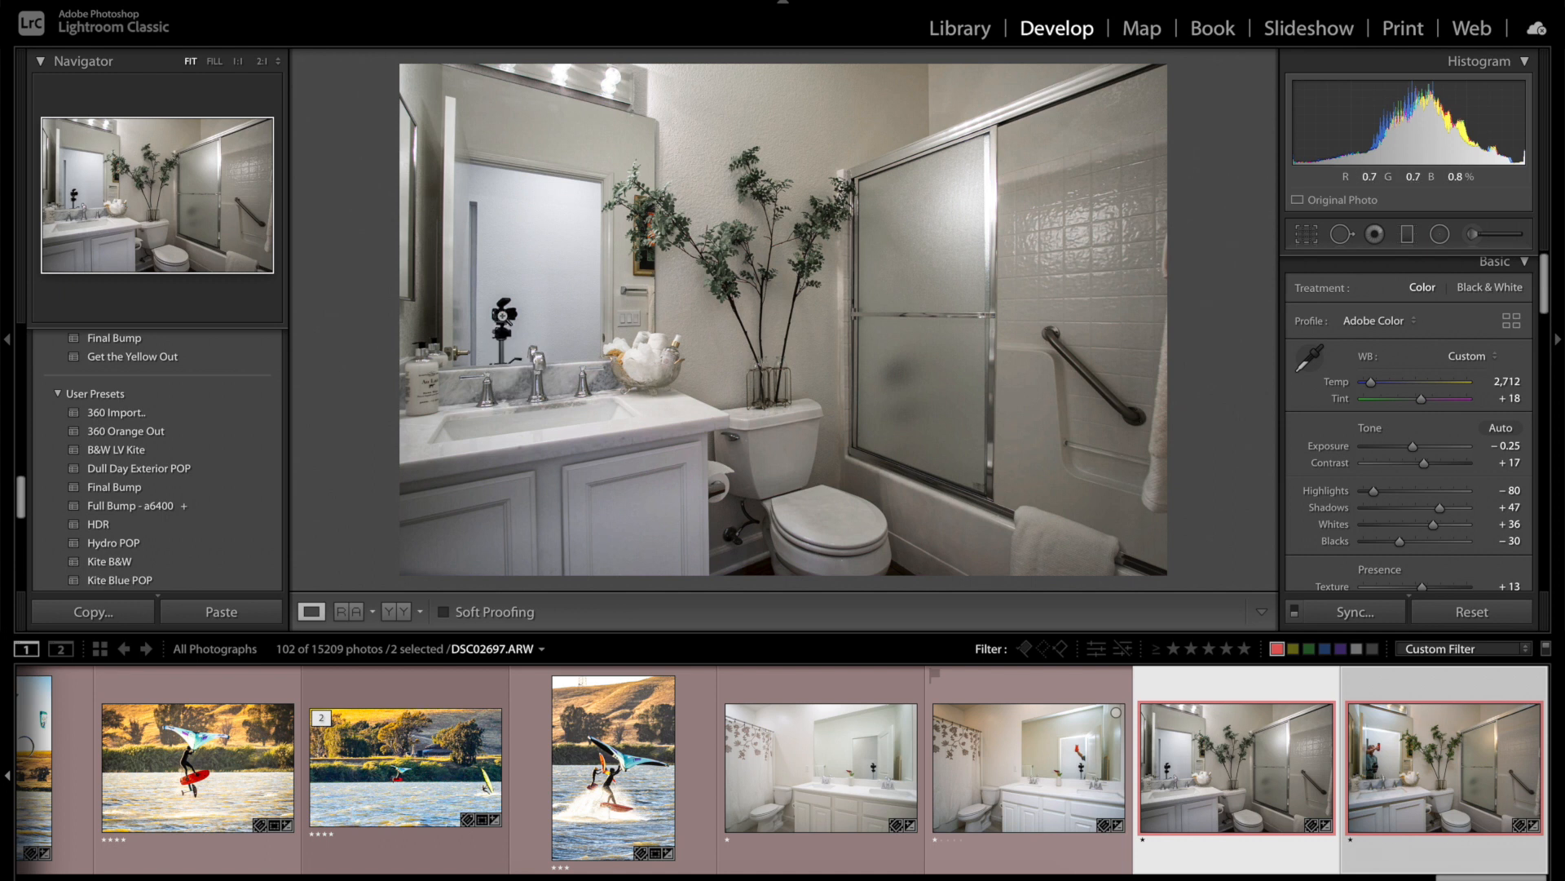
{"action": "left_click", "coordinate": [503, 307]}
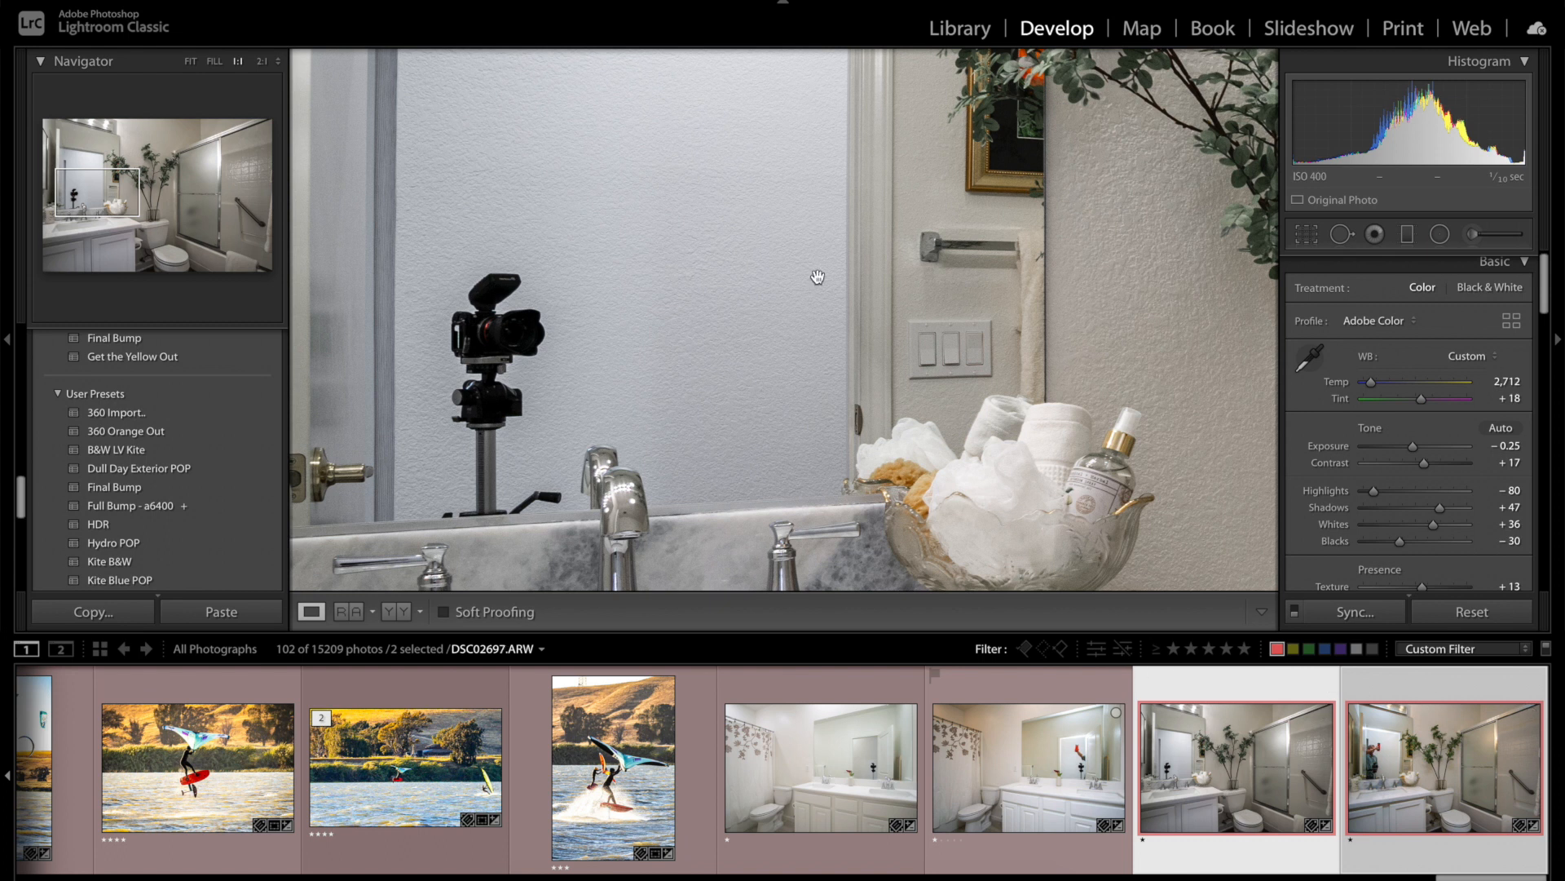
{"action": "right_click", "coordinate": [707, 249]}
{"action": "mouse_move", "coordinate": [777, 408]}
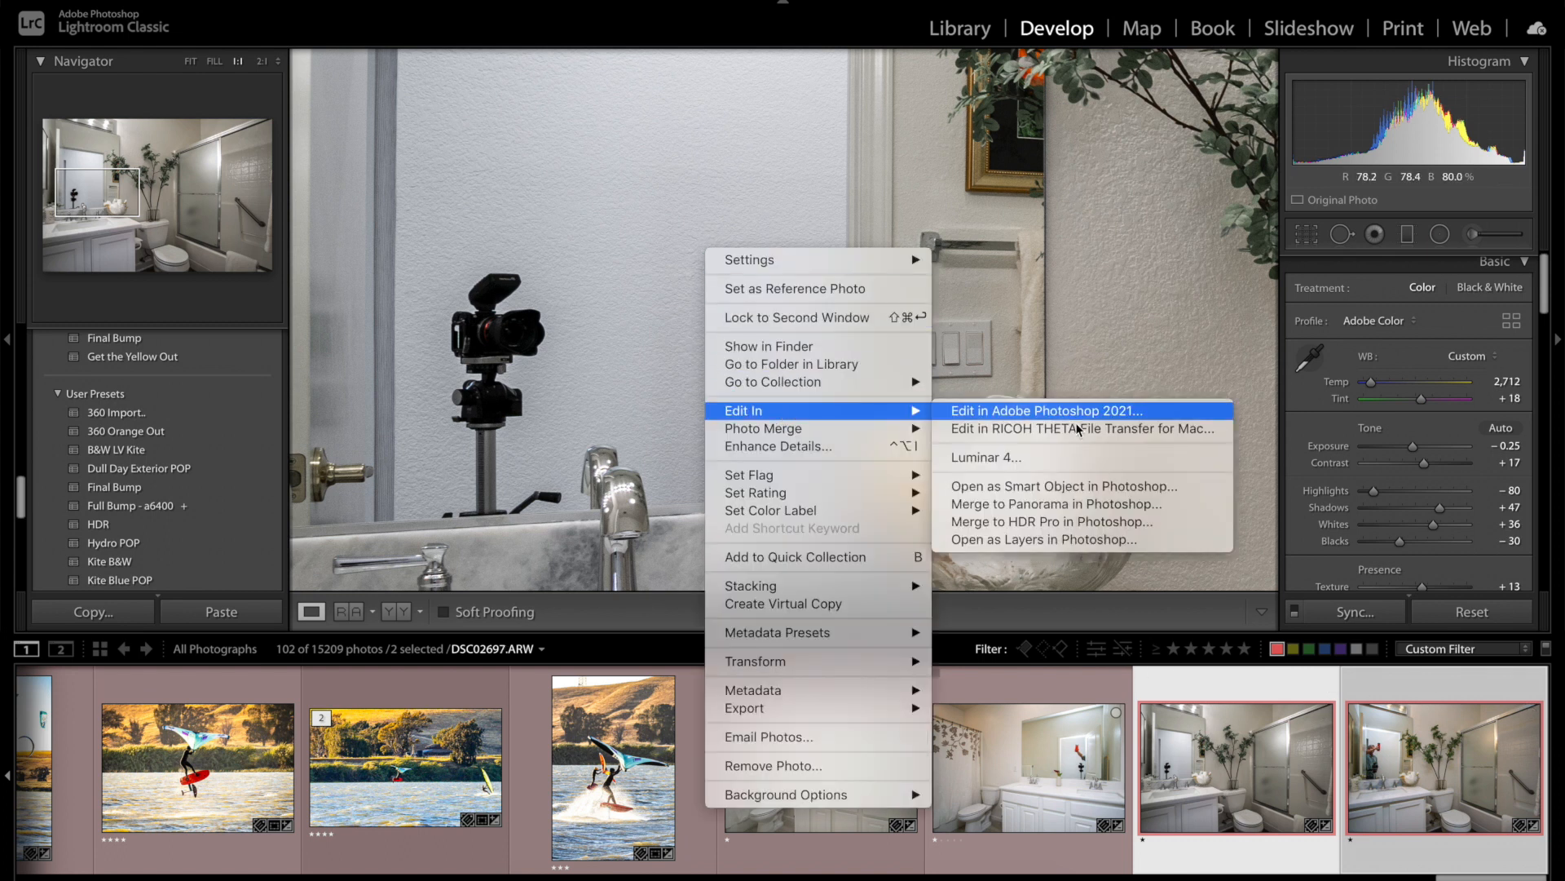
{"action": "left_click", "coordinate": [1075, 538]}
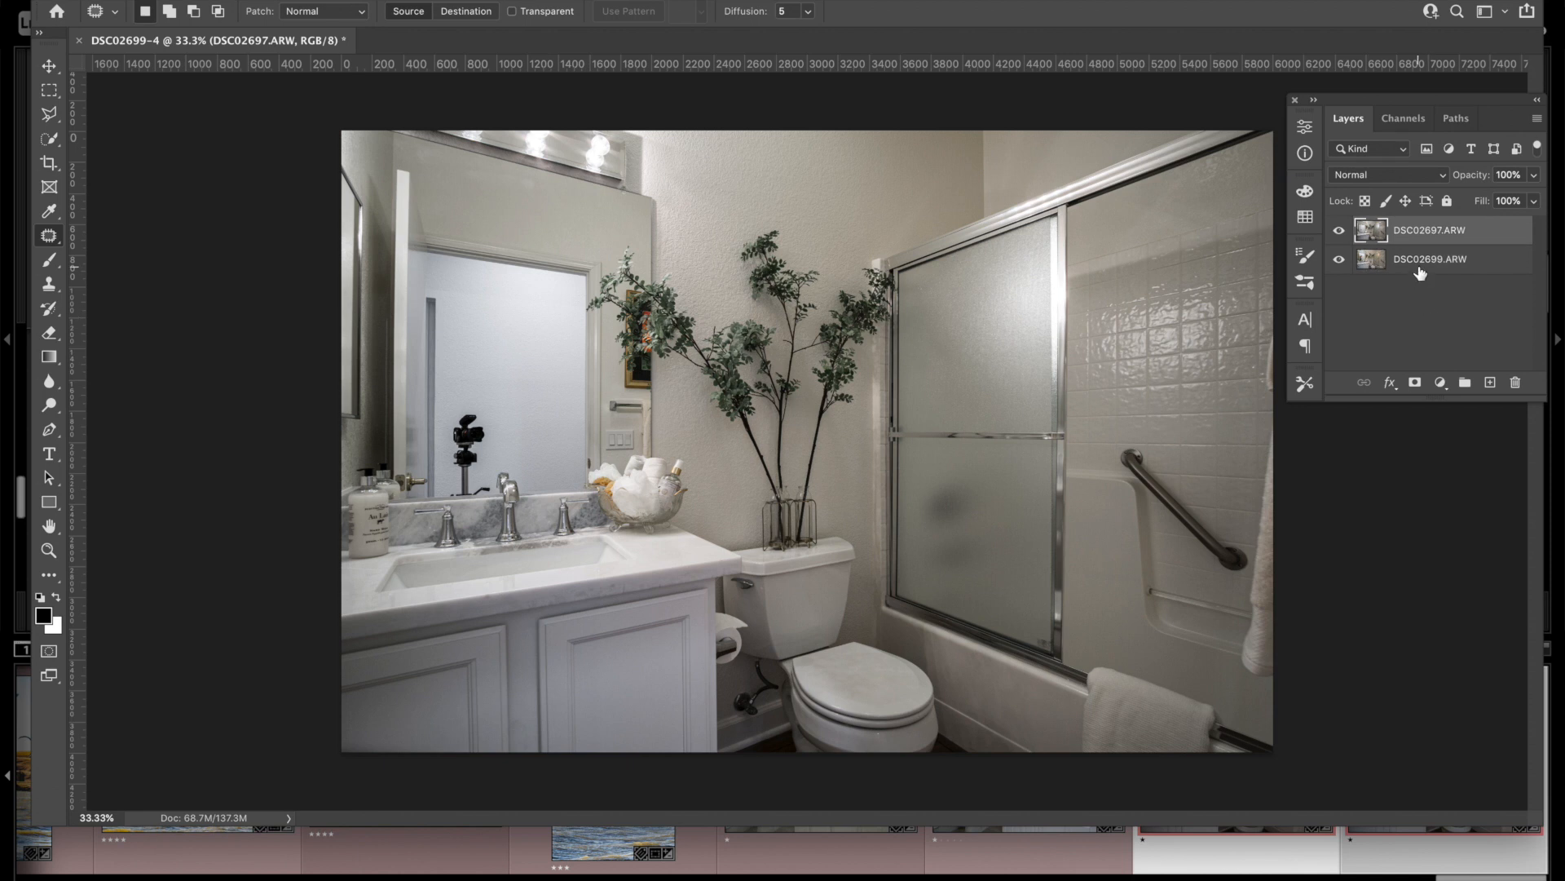
Step: Hide the DSC02697.ARW layer with a black mask and brush white at 20% flow over the photographer in the mirror
{"action": "left_click", "coordinate": [1414, 385], "text": "alt"}
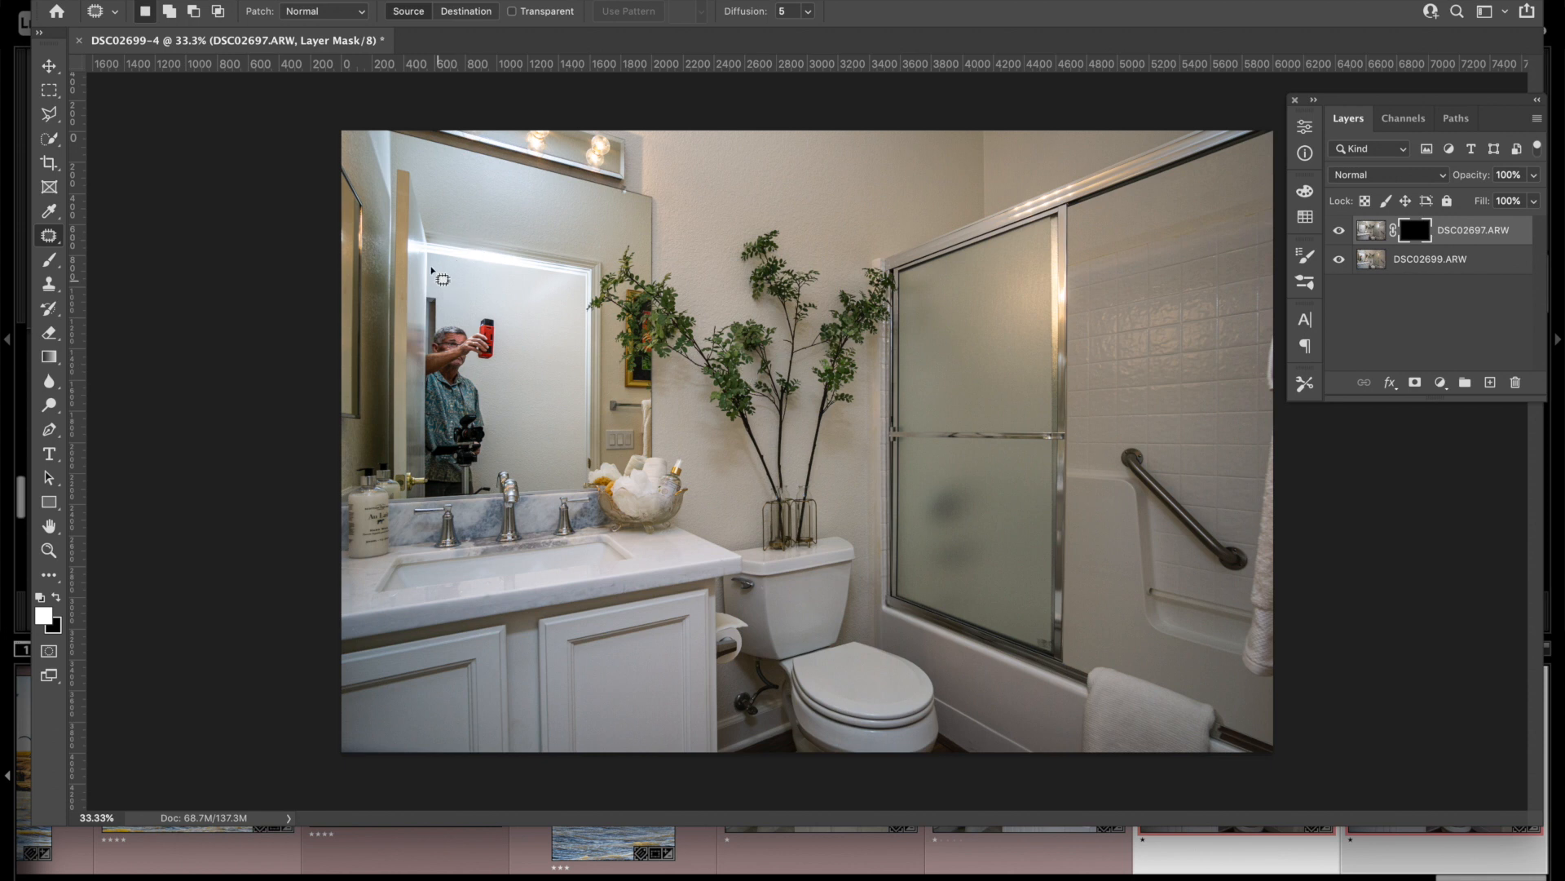
{"action": "left_click", "coordinate": [46, 263]}
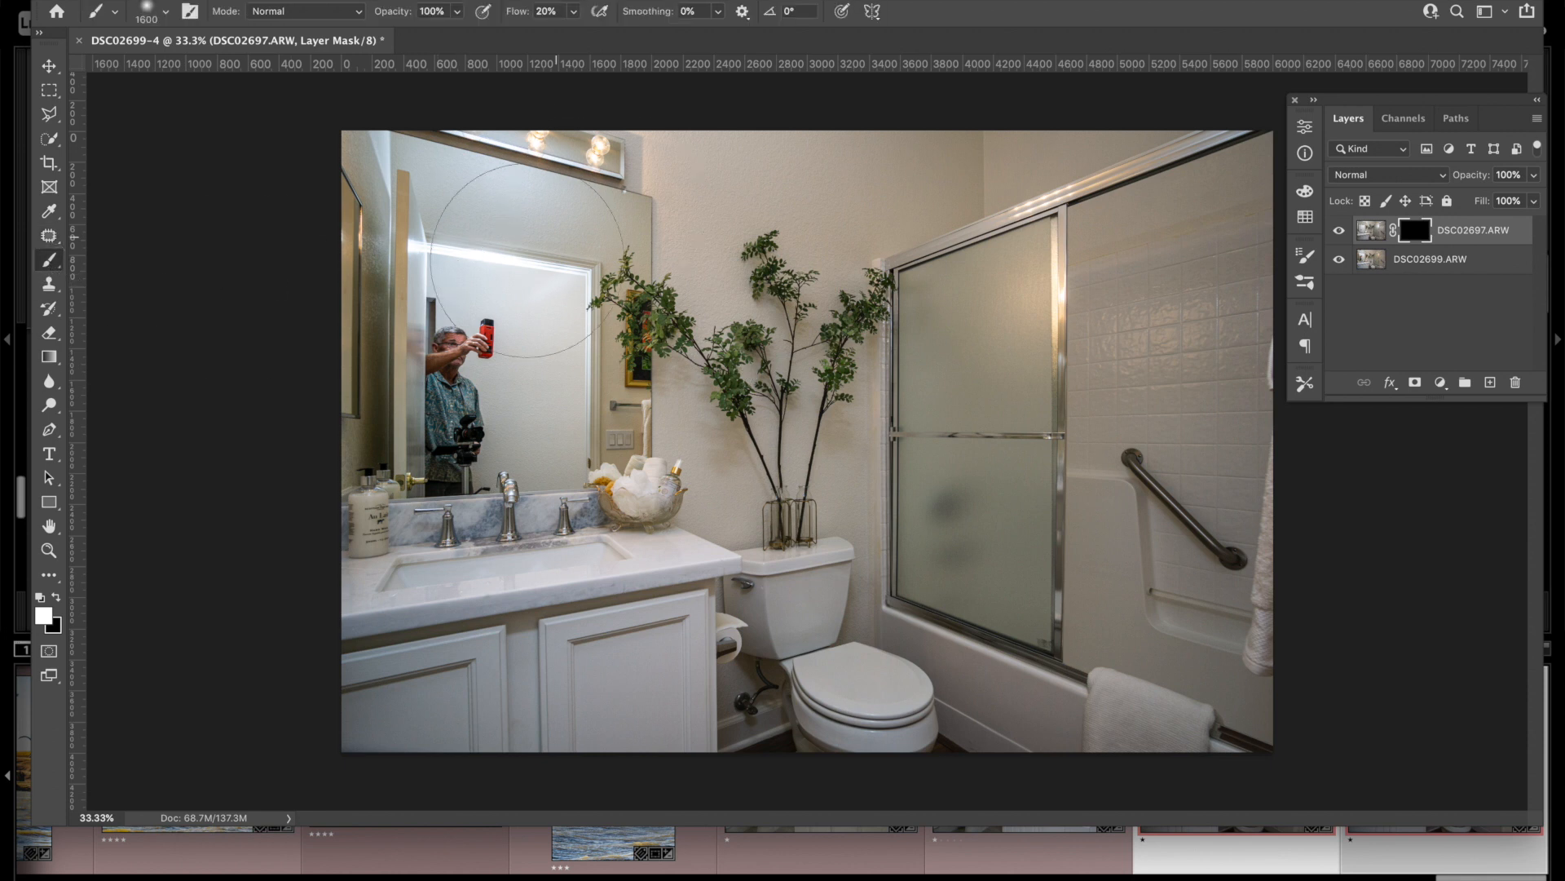
{"action": "mouse_move", "coordinate": [497, 318]}
{"action": "left_mouse_down"}
{"action": "mouse_move", "coordinate": [350, 350]}
{"action": "mouse_move", "coordinate": [521, 391]}
{"action": "mouse_move", "coordinate": [551, 420]}
{"action": "mouse_move", "coordinate": [569, 335]}
{"action": "mouse_move", "coordinate": [491, 264]}
{"action": "left_mouse_up"}
Step: Brush white on the mask over the shower doors and adjoining wall, then merge the visible layers
{"action": "left_click_drag", "start_coordinate": [934, 283], "coordinate": [1022, 262]}
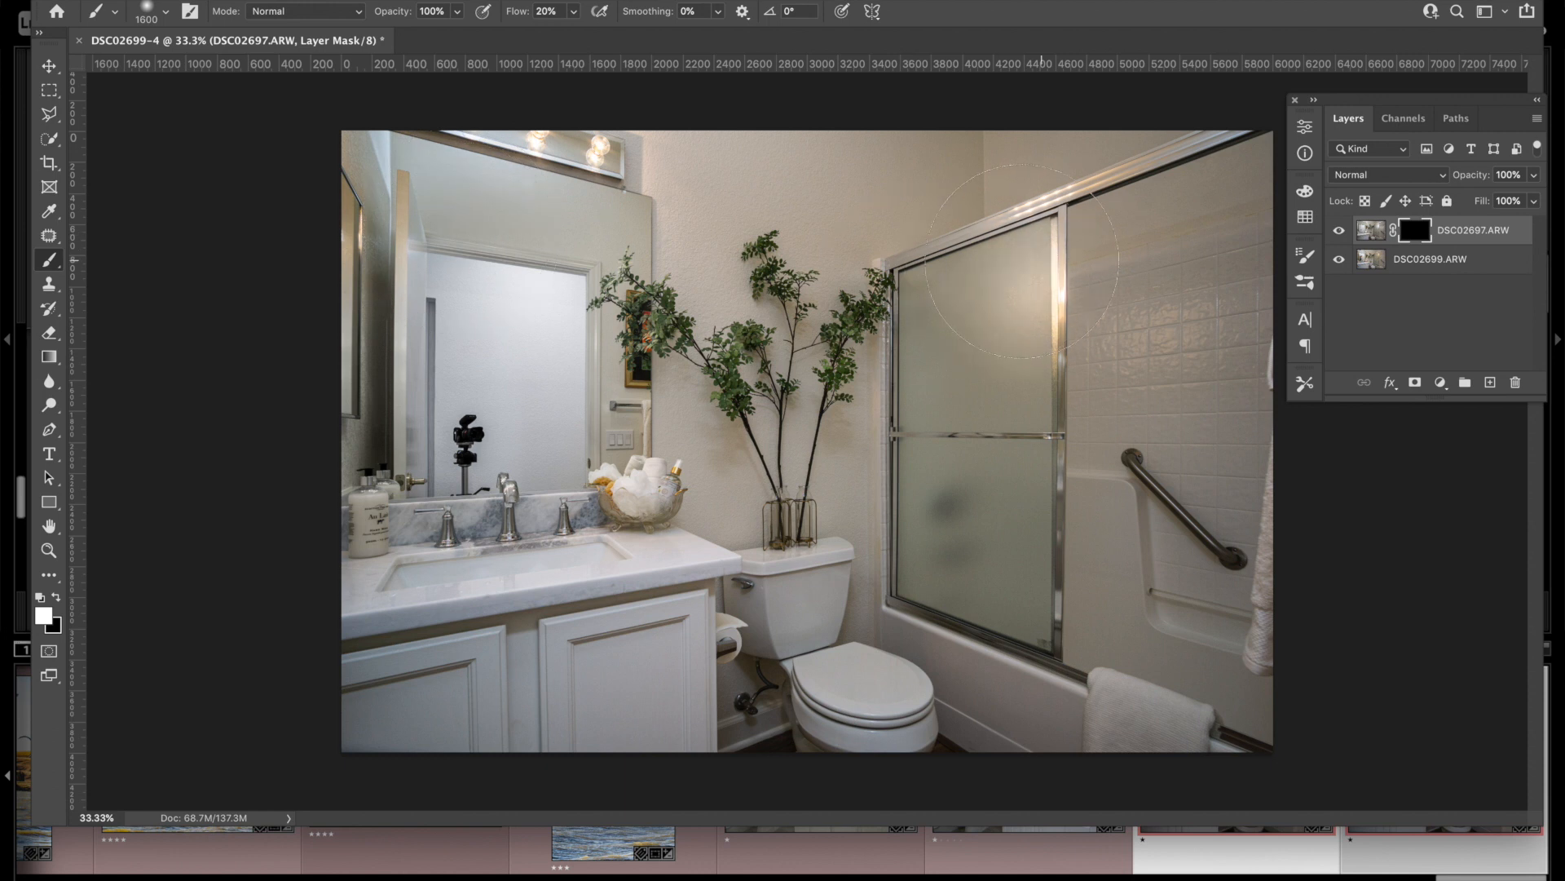
{"action": "mouse_move", "coordinate": [979, 382]}
{"action": "left_mouse_down"}
{"action": "mouse_move", "coordinate": [1165, 293]}
{"action": "mouse_move", "coordinate": [1167, 346]}
{"action": "mouse_move", "coordinate": [1209, 202]}
{"action": "mouse_move", "coordinate": [1116, 156]}
{"action": "mouse_move", "coordinate": [926, 194]}
{"action": "left_mouse_up"}
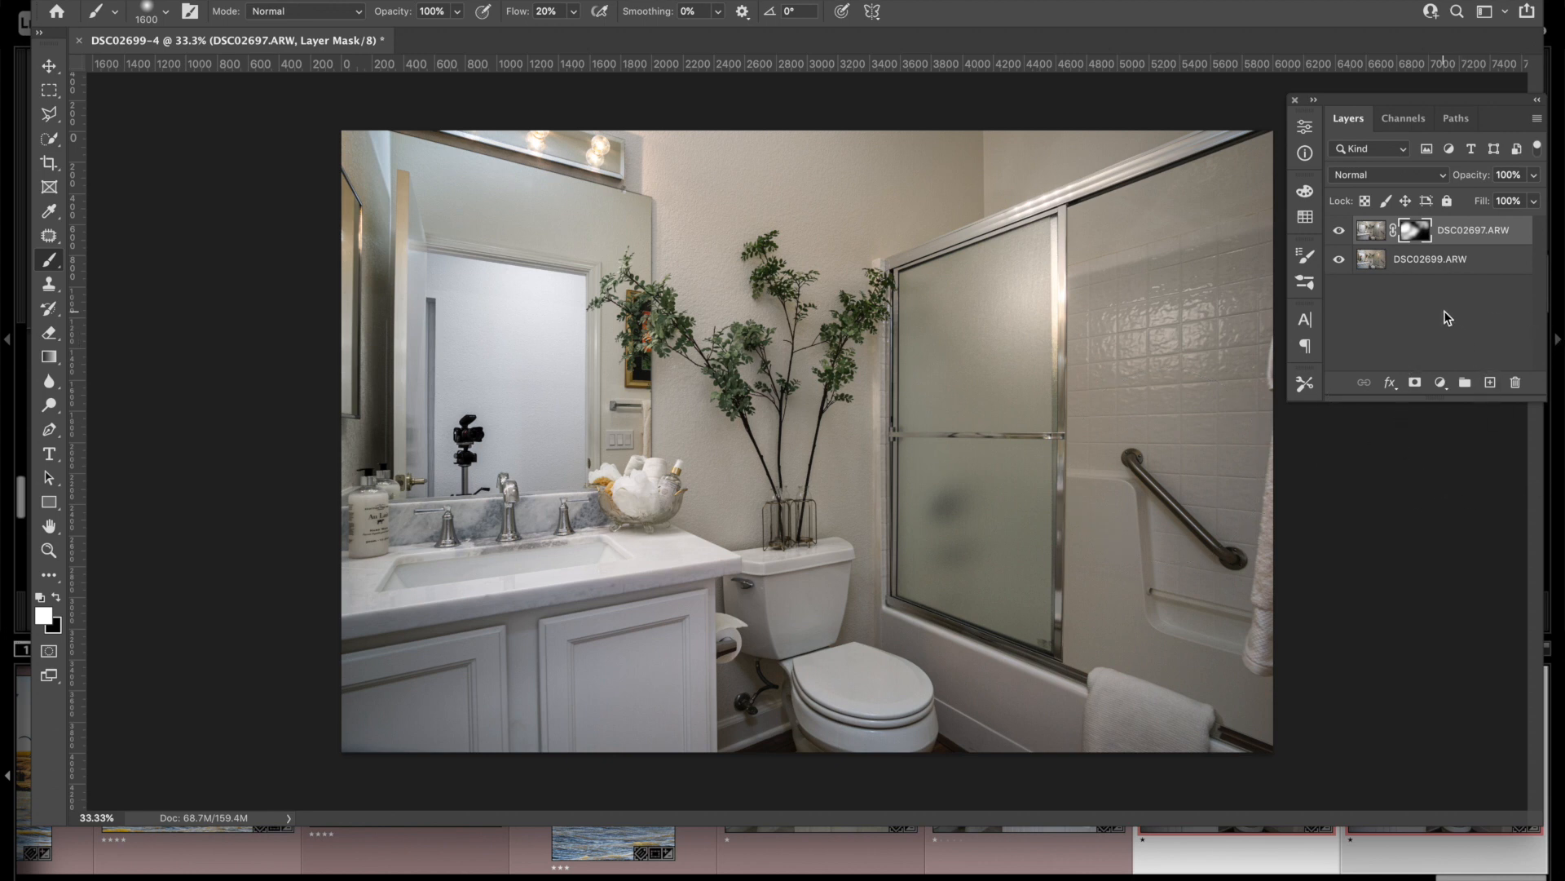
{"action": "key", "text": "ctrl+shift+e"}
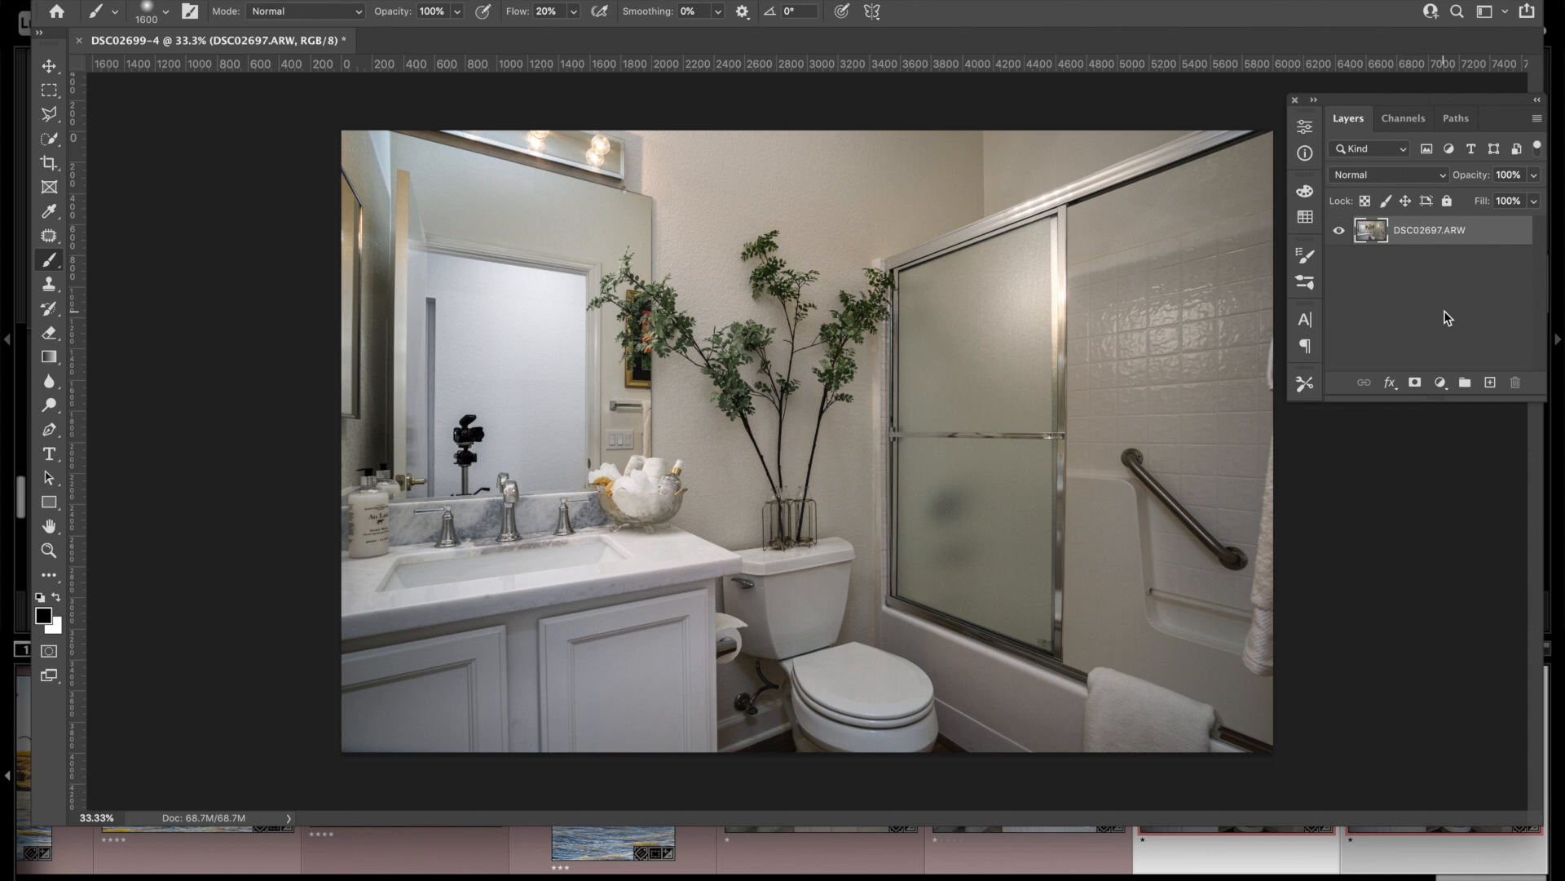
Step: At 100% zoom, enclose the reflected camera and tripod above the sink in a four-sided Polygonal Lasso selection with 0 px feather
{"action": "key", "text": "ctrl+1"}
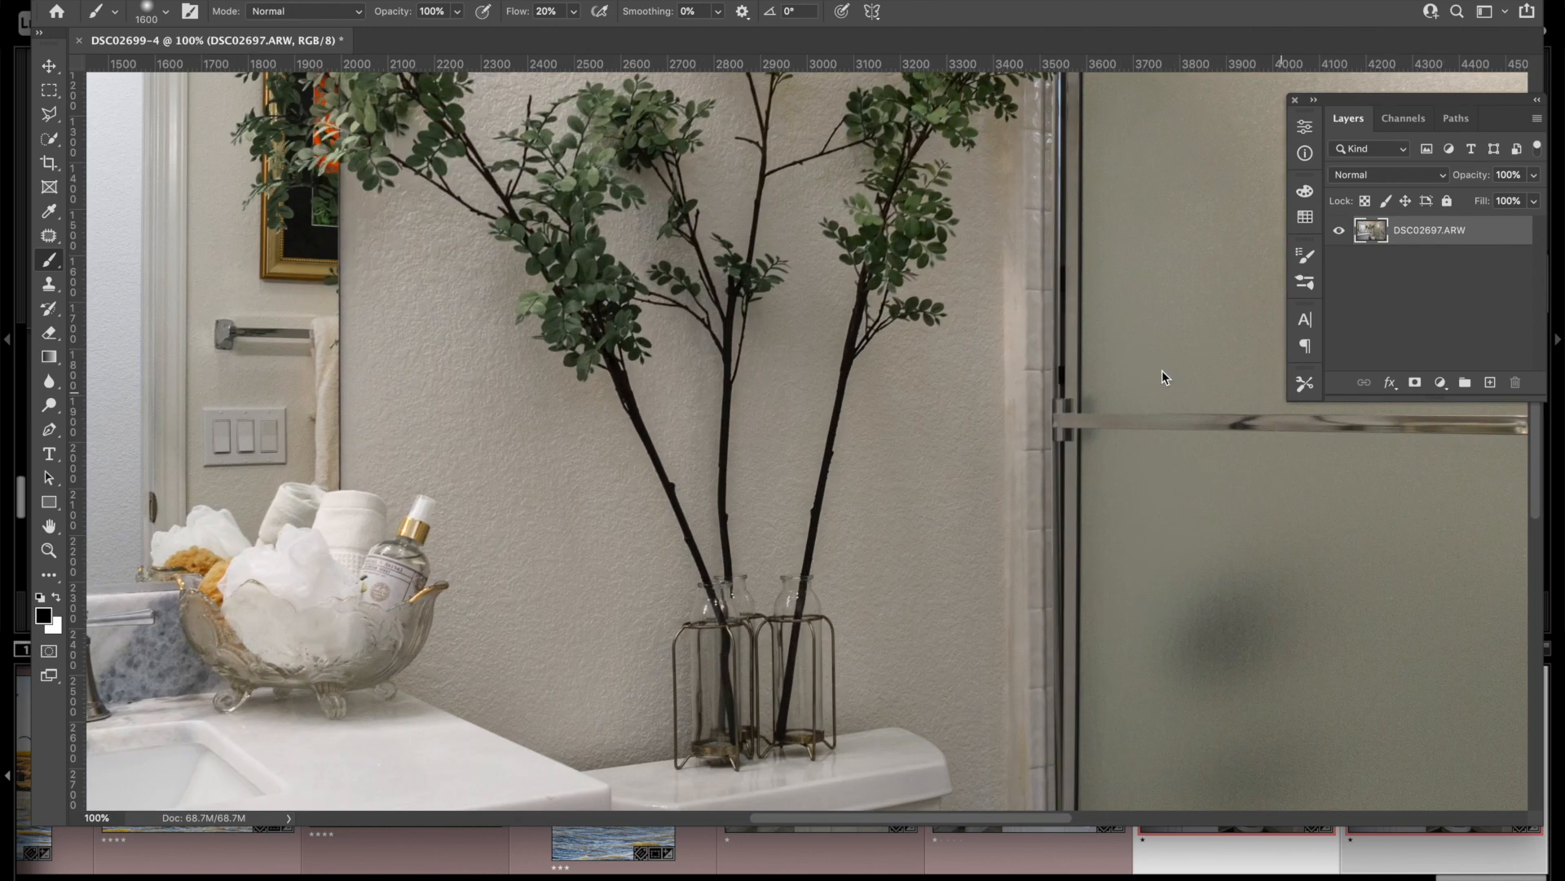
{"action": "left_click_drag", "start_coordinate": [491, 360], "coordinate": [1255, 294]}
{"action": "left_click_drag", "start_coordinate": [840, 344], "coordinate": [974, 236]}
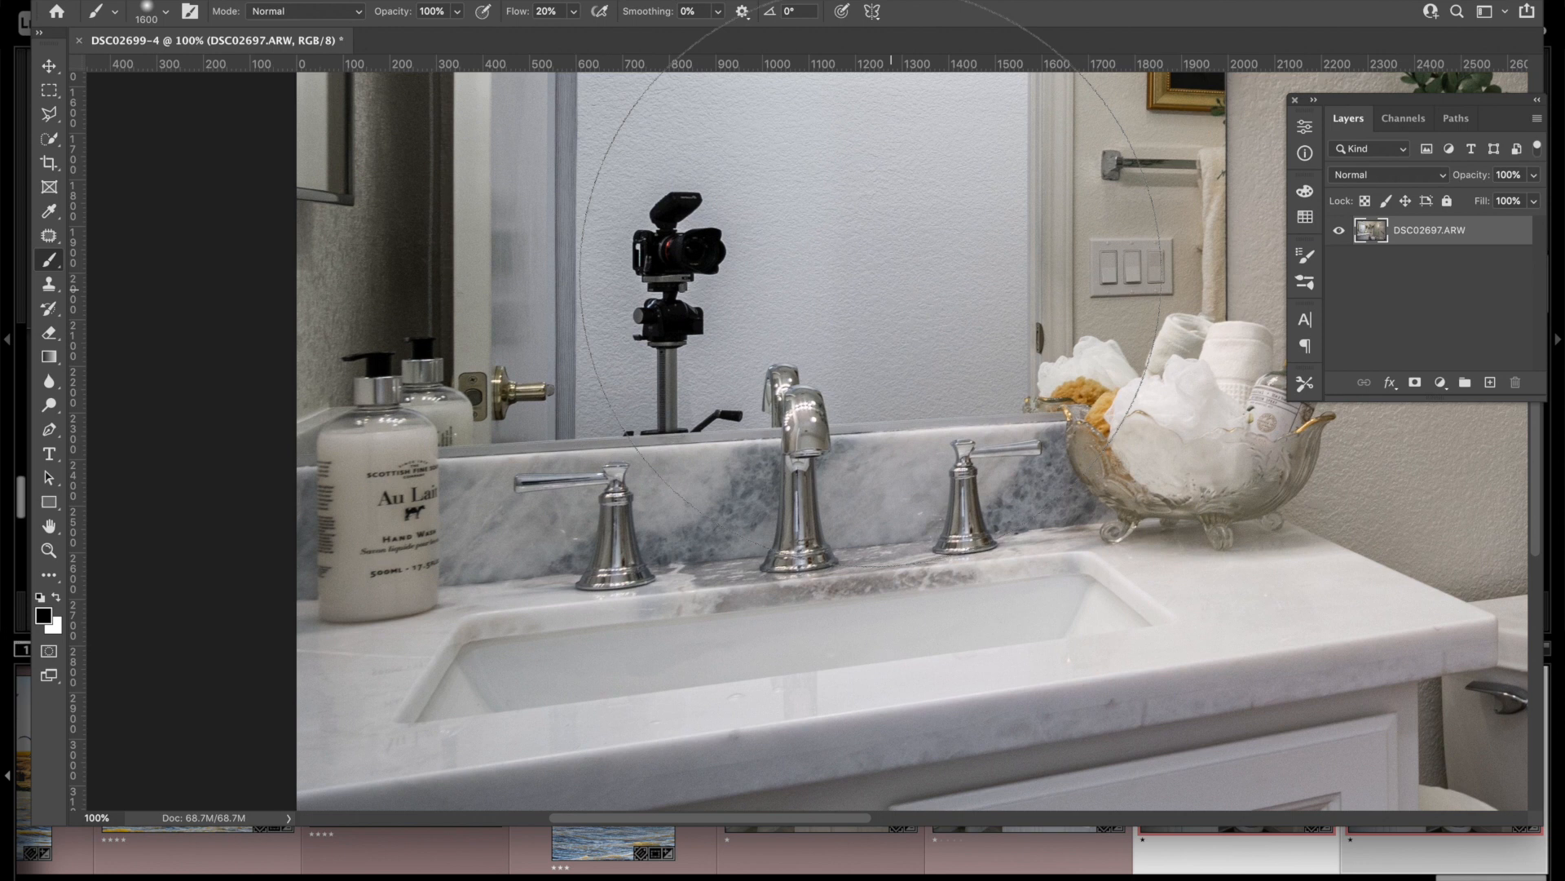
{"action": "left_click", "coordinate": [49, 114]}
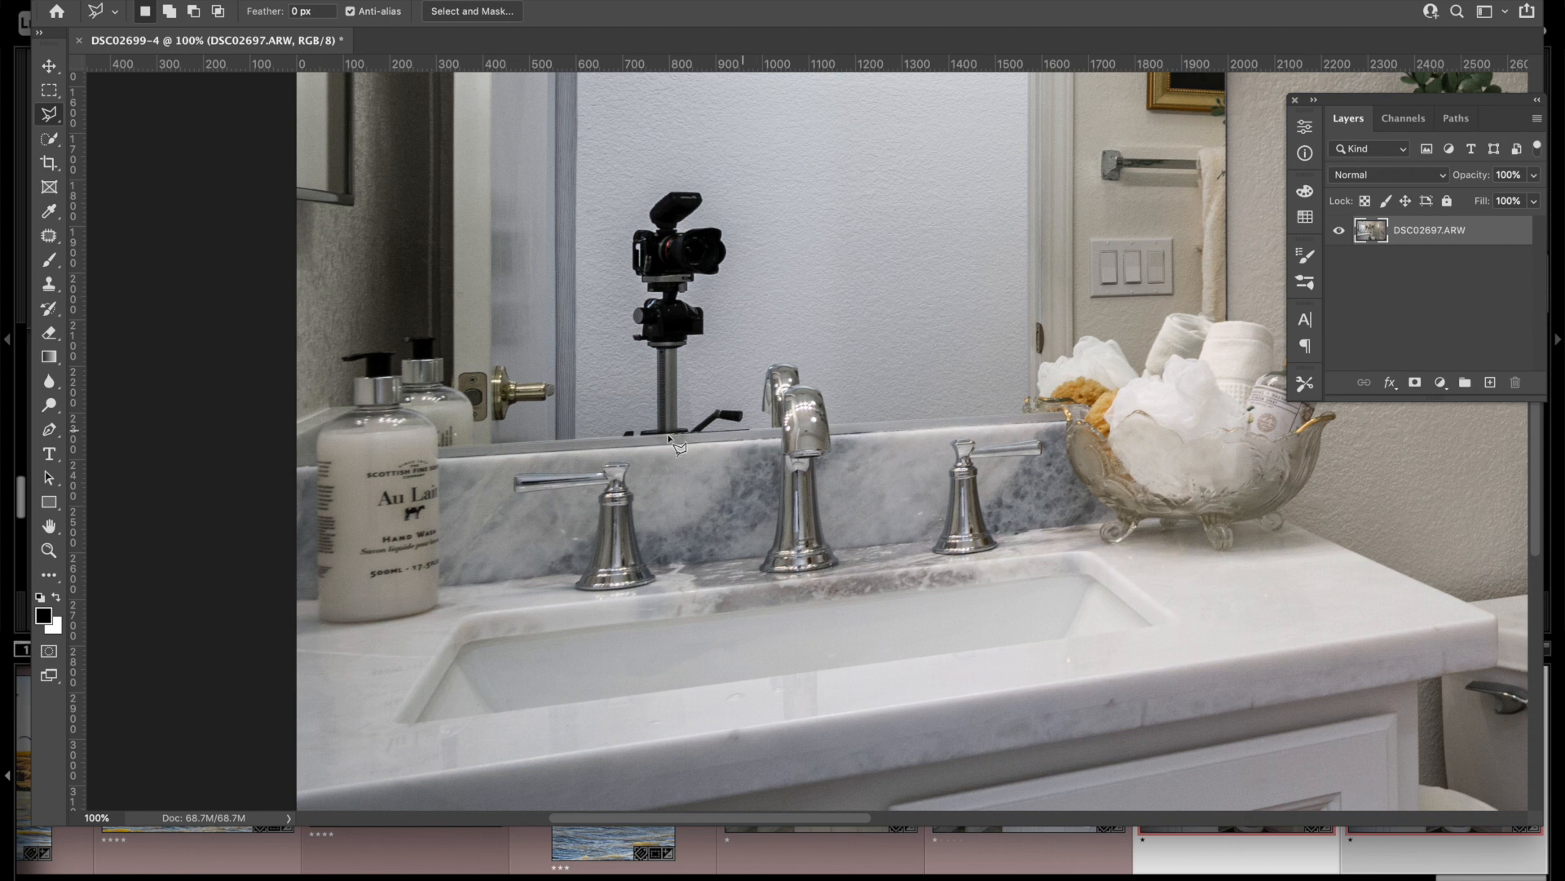
{"action": "left_click", "coordinate": [604, 437]}
{"action": "left_click", "coordinate": [615, 167]}
{"action": "left_click", "coordinate": [769, 175]}
{"action": "left_click", "coordinate": [751, 387]}
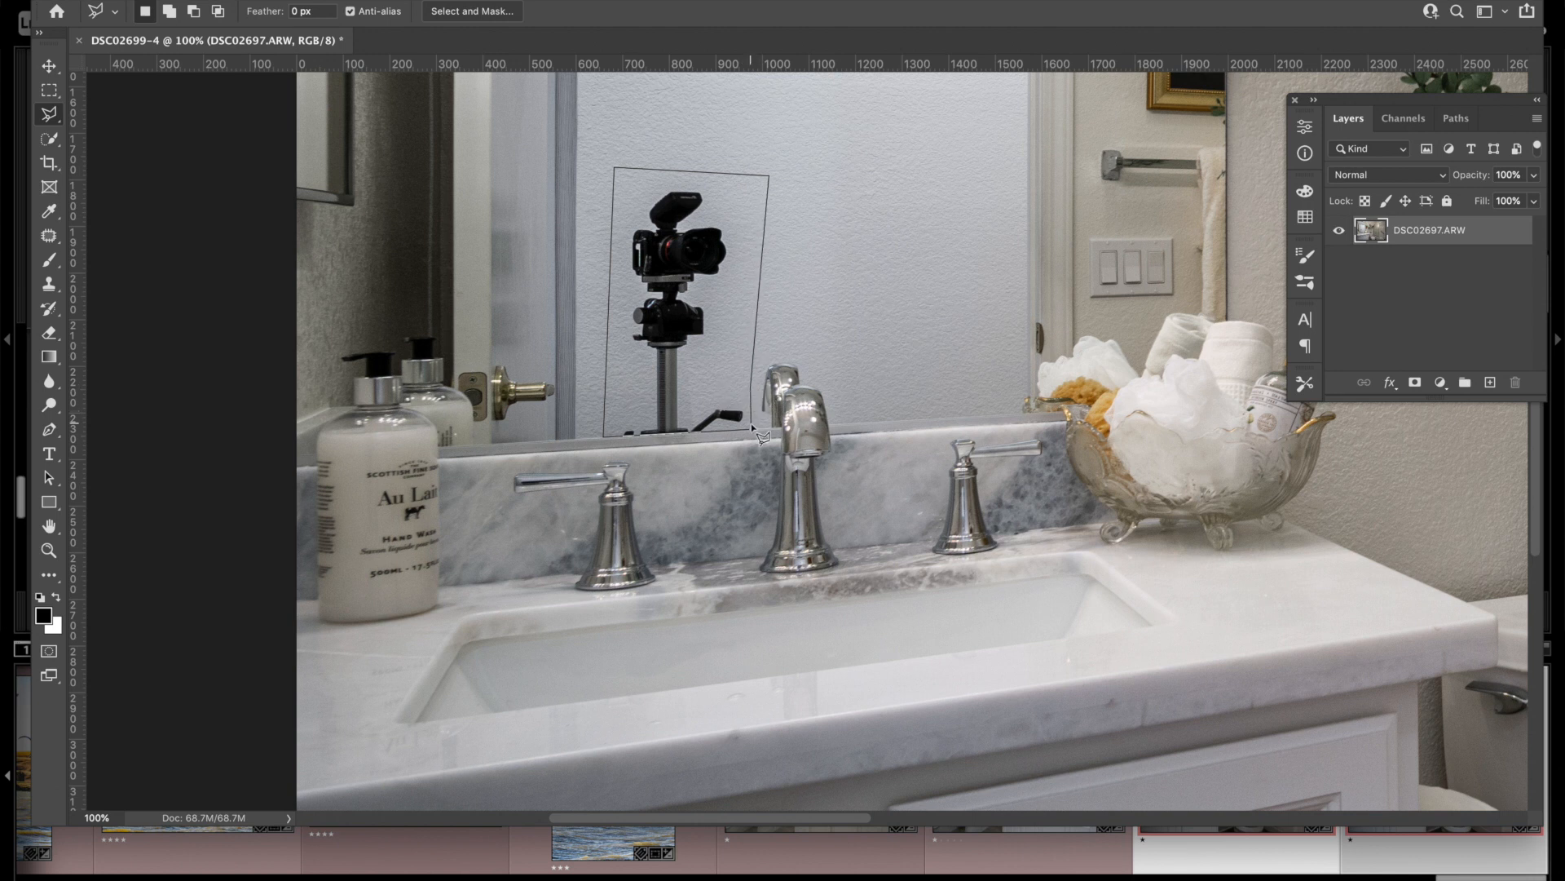
{"action": "left_click", "coordinate": [750, 430]}
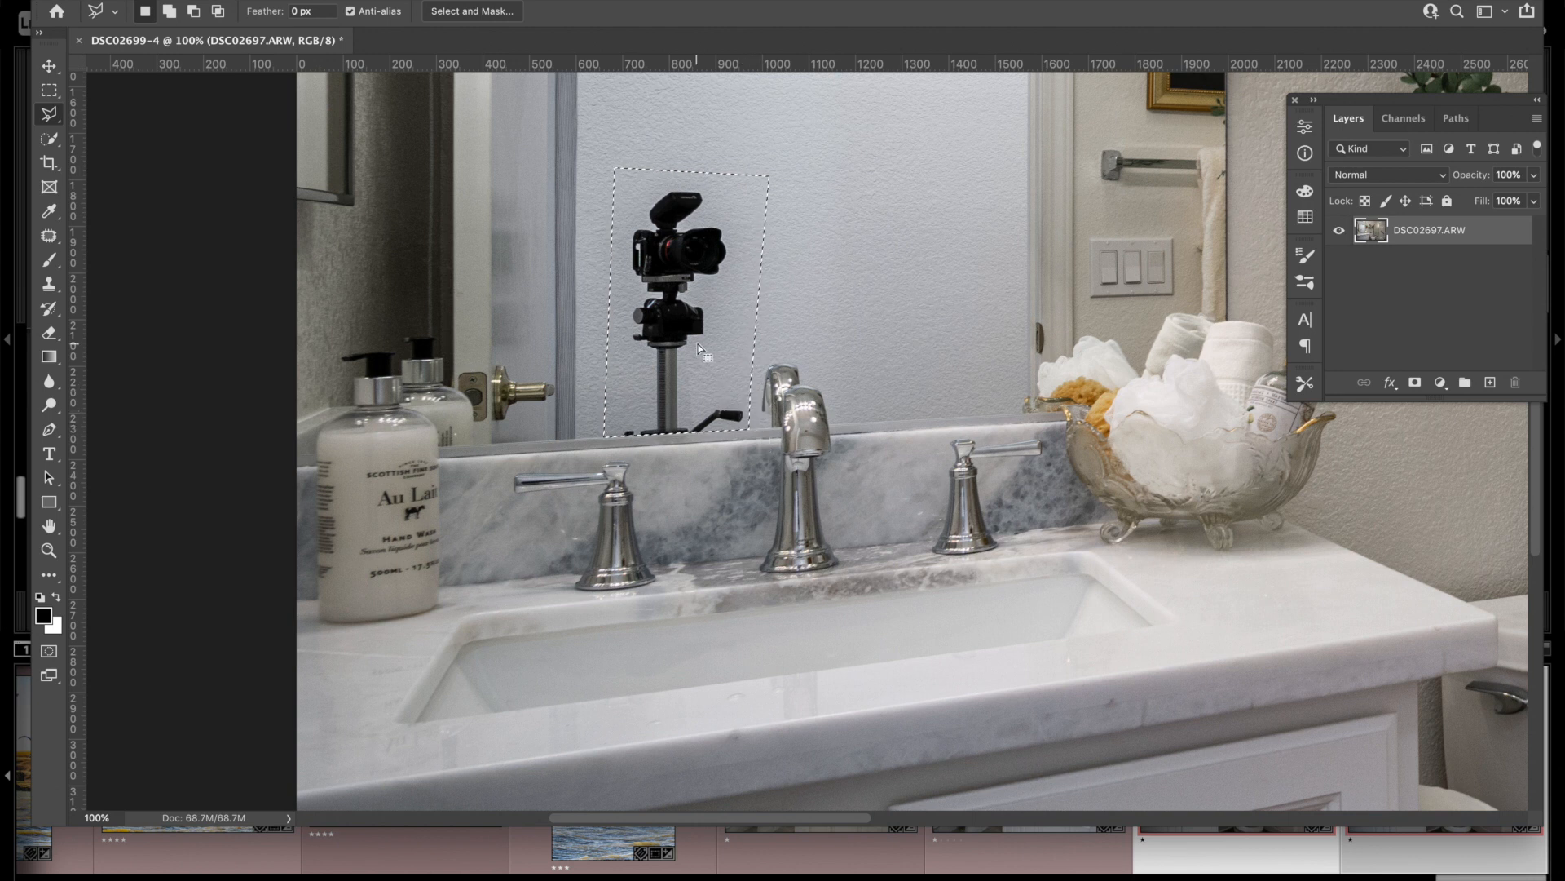
Step: Replace the selected camera and tripod using a Content-Aware fill with Color Adaptation, Normal mode and 100% opacity
{"action": "right_click", "coordinate": [707, 285]}
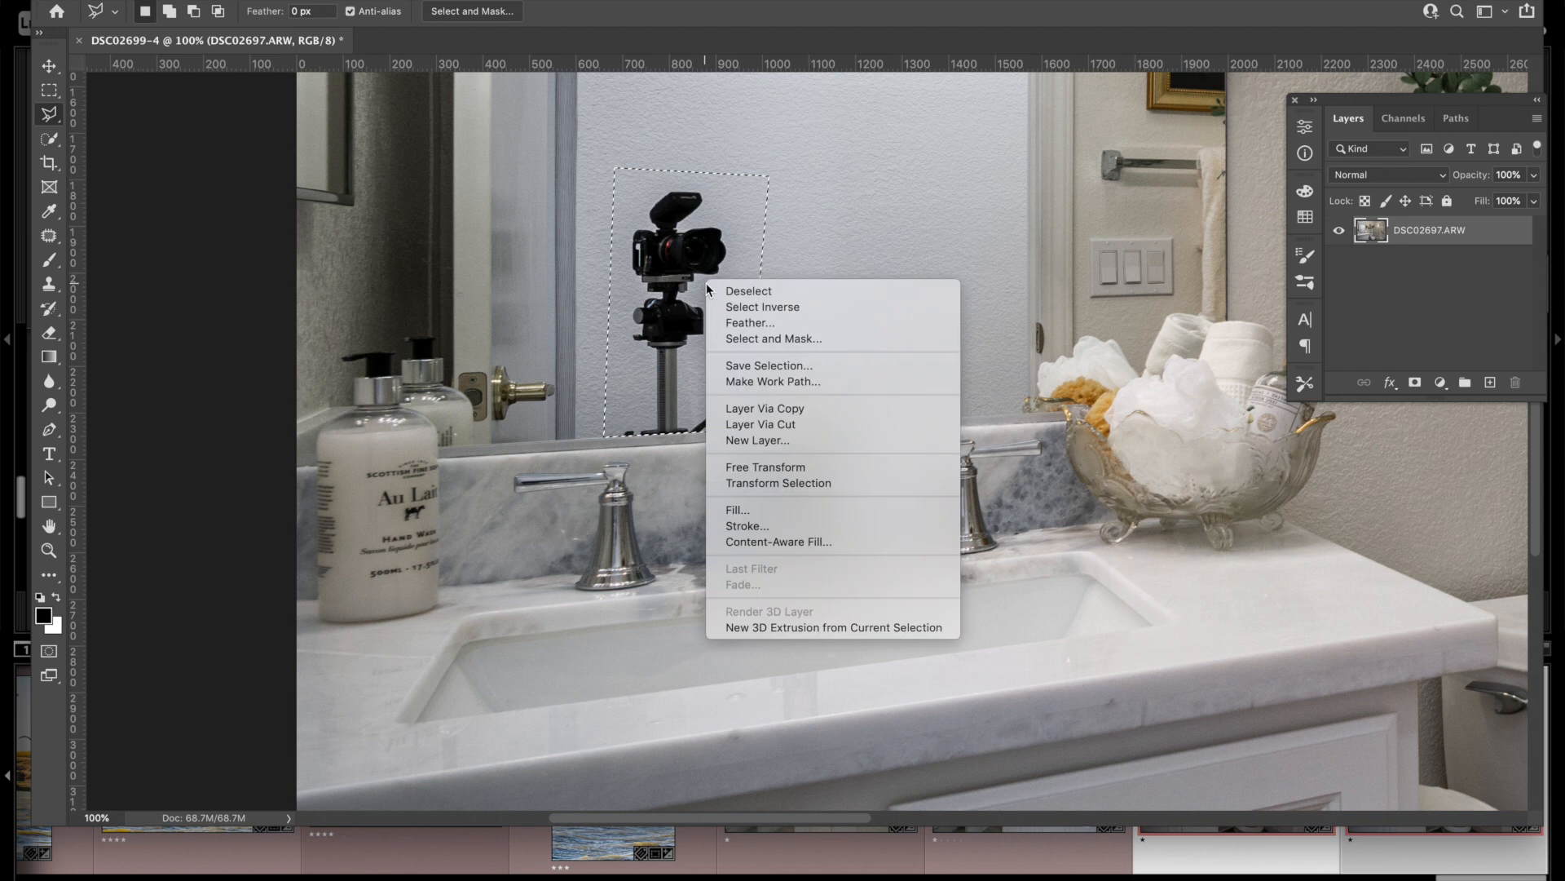
{"action": "left_click", "coordinate": [753, 512]}
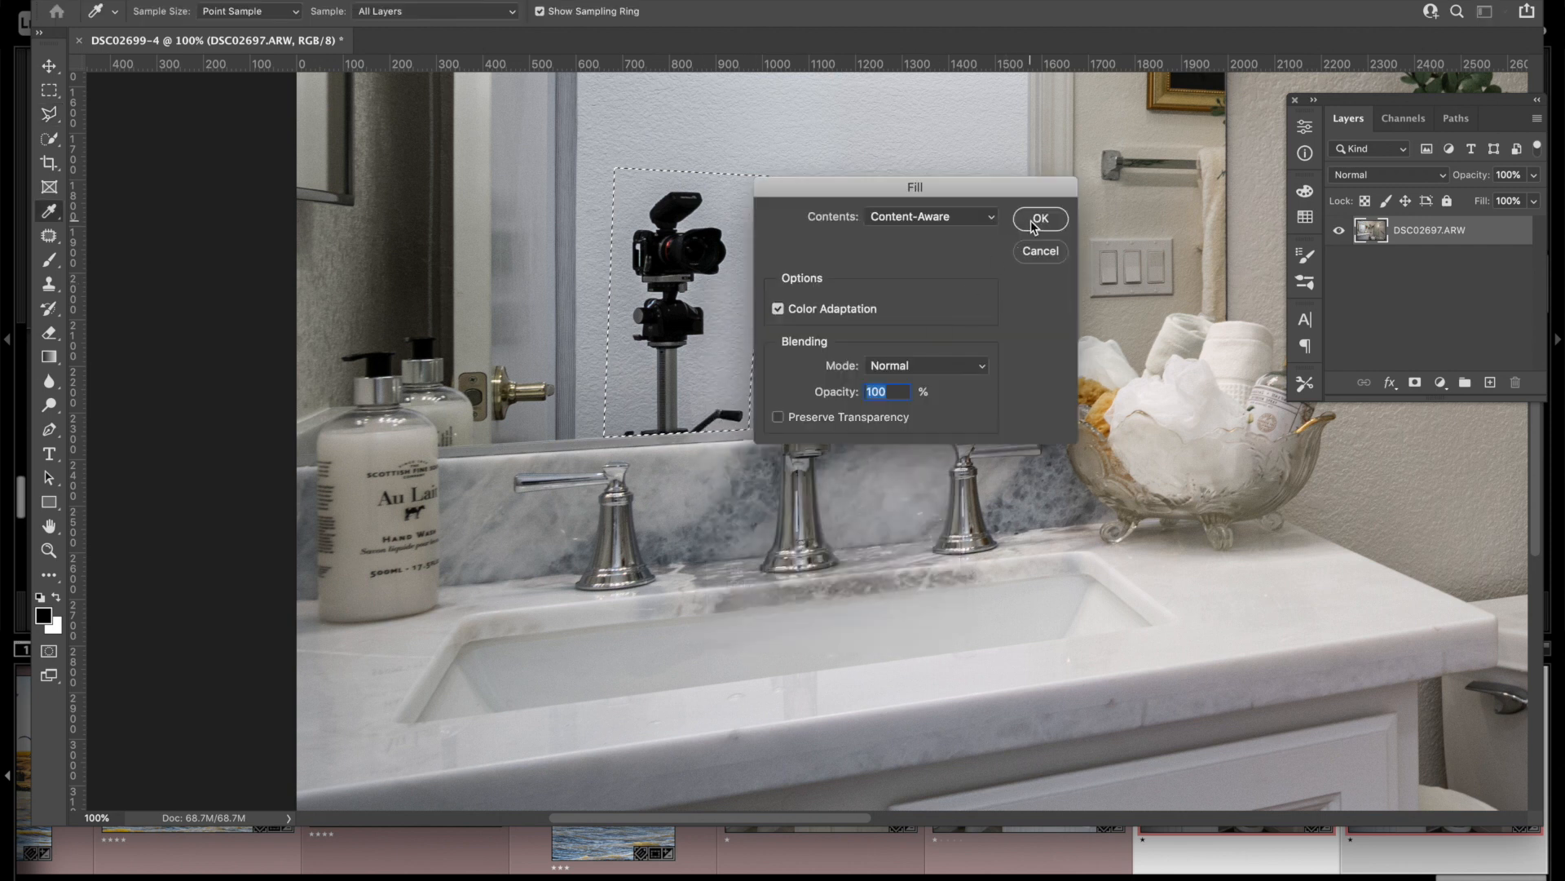
{"action": "left_click", "coordinate": [1033, 224]}
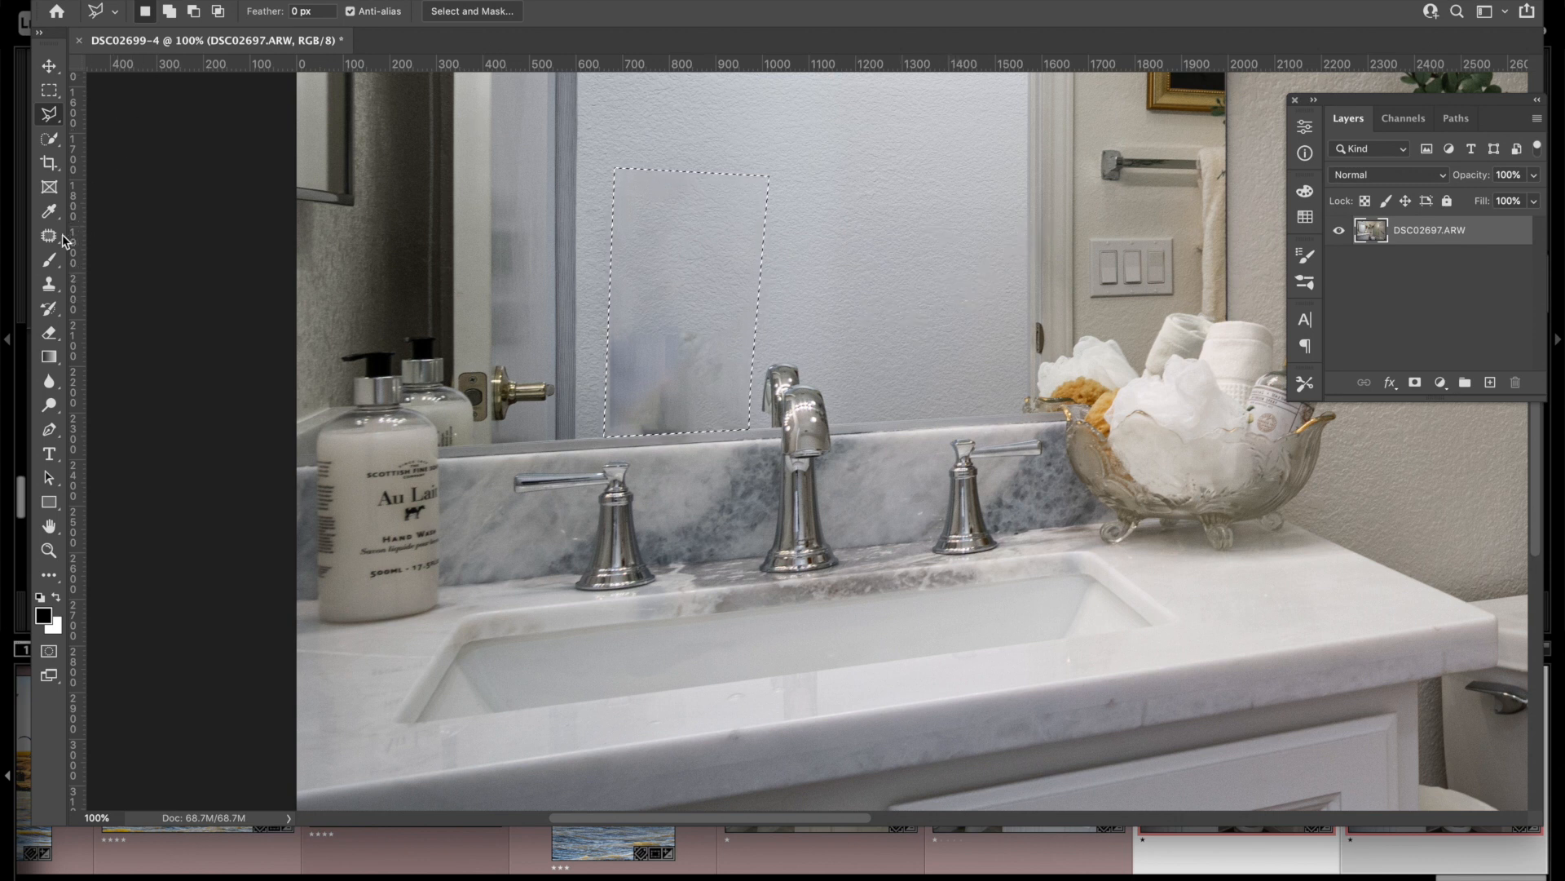
Step: Clone clean wall texture over the smudged lower part of the filled area with a 175 px Clone Stamp, then clear the selection
{"action": "left_click", "coordinate": [49, 285]}
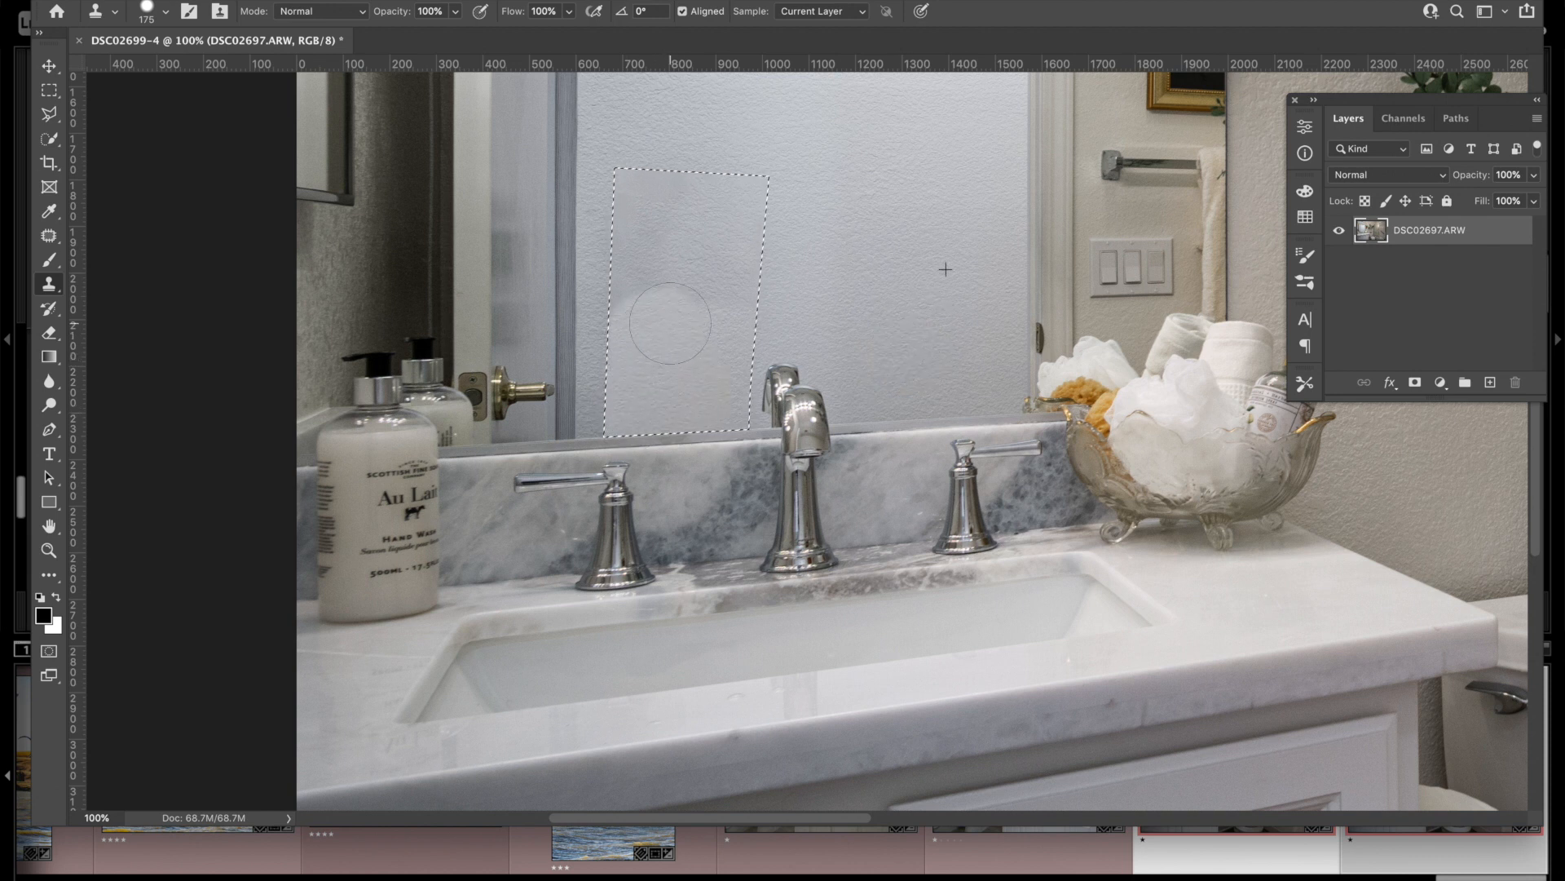
{"action": "mouse_move", "coordinate": [722, 312]}
{"action": "left_mouse_down"}
{"action": "mouse_move", "coordinate": [880, 316]}
{"action": "mouse_move", "coordinate": [761, 281]}
{"action": "mouse_move", "coordinate": [736, 330]}
{"action": "mouse_move", "coordinate": [754, 286]}
{"action": "left_mouse_up"}
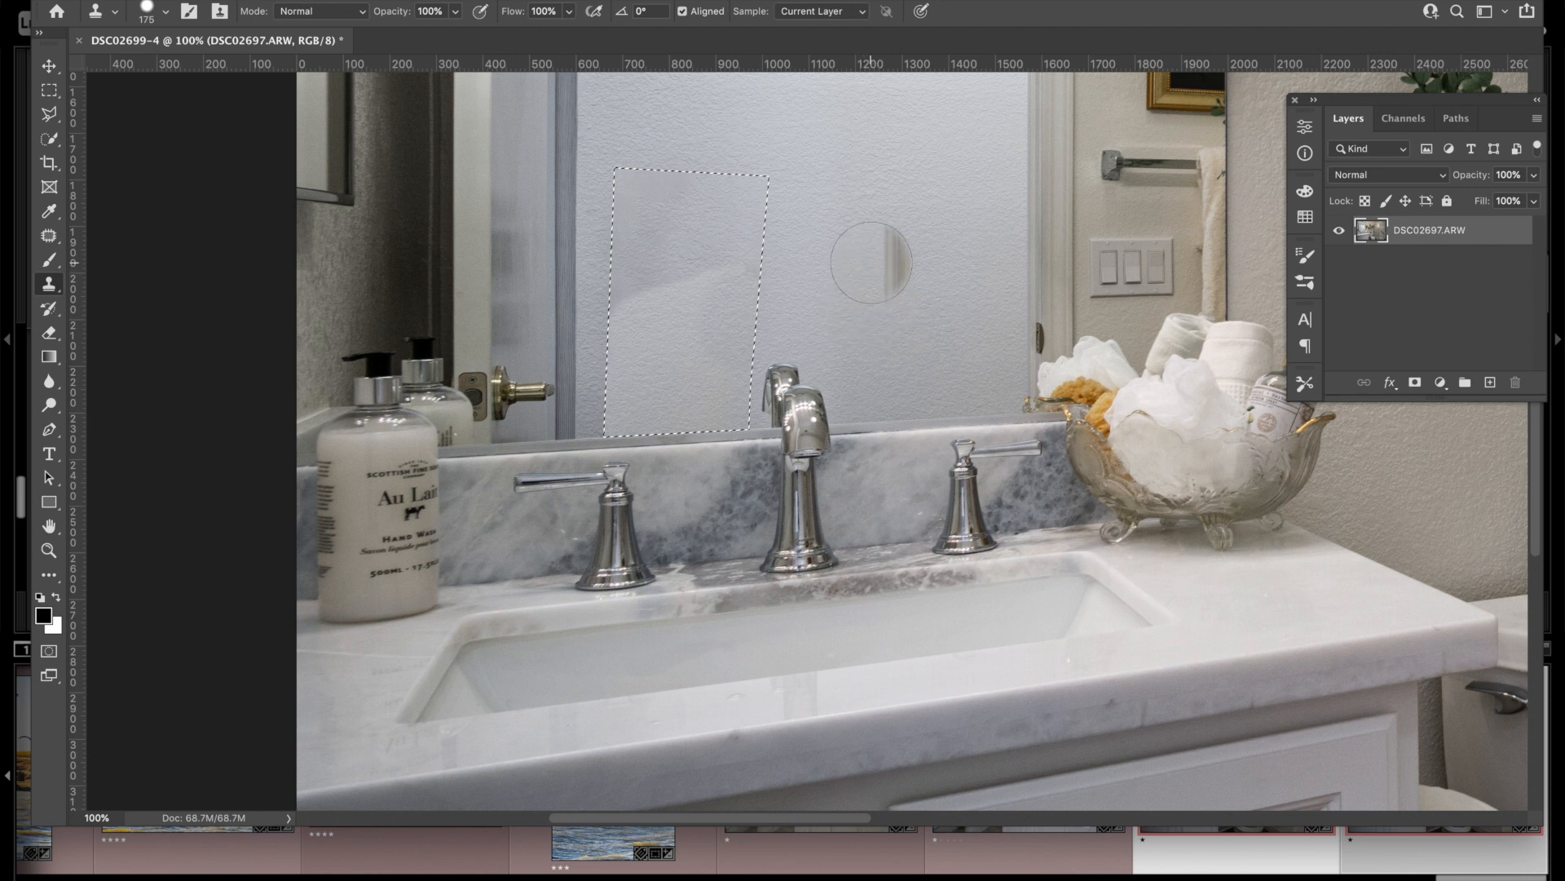
{"action": "key", "text": "ctrl+d"}
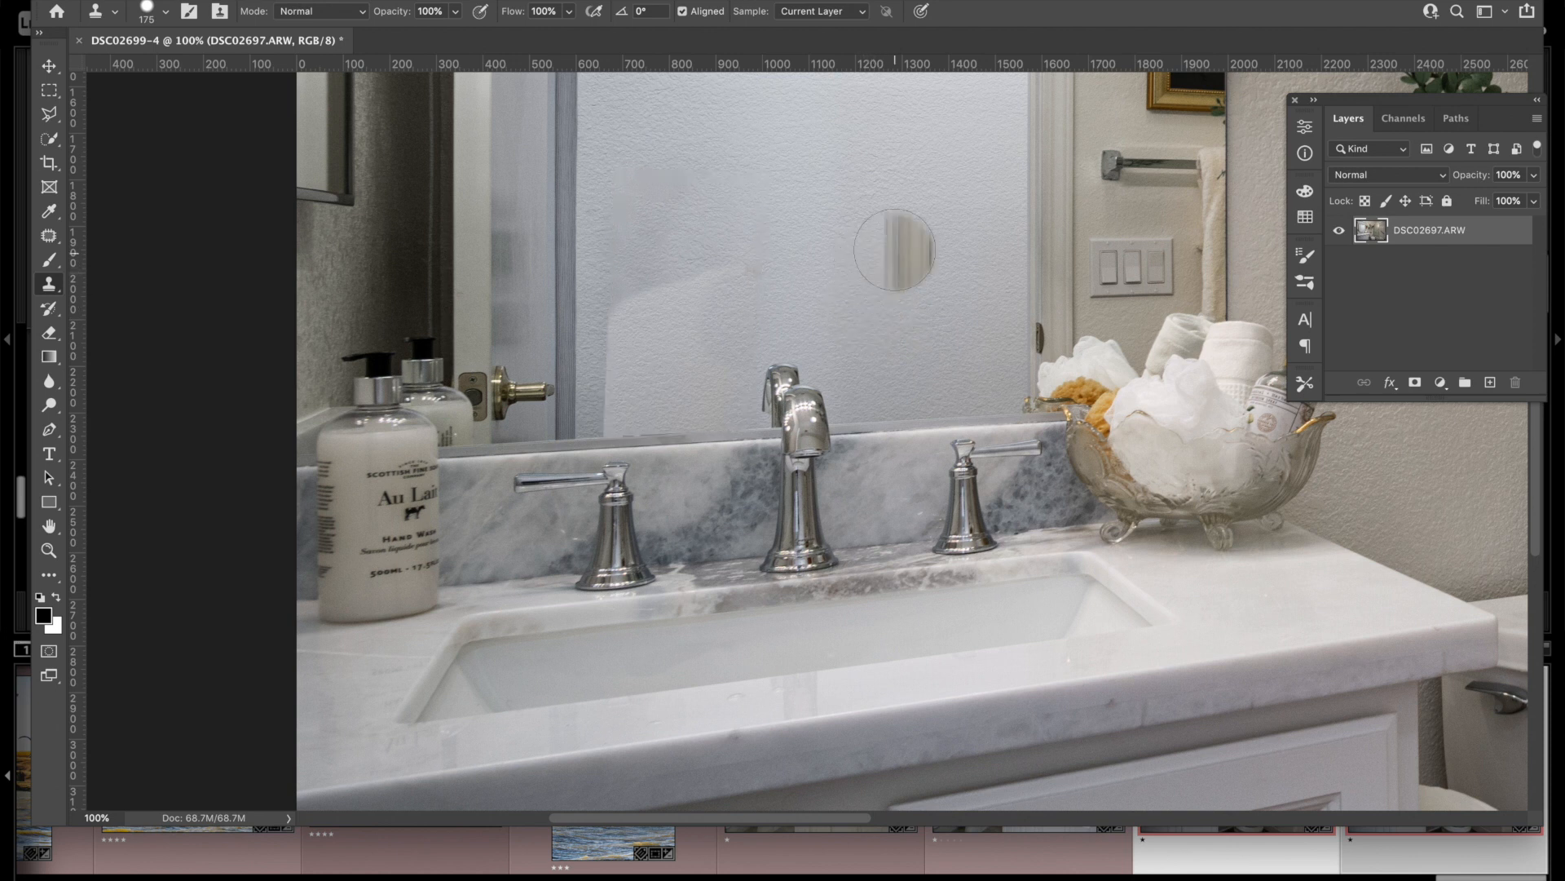
Step: Patch the visible clone edges and the spot along the mirror's lower edge with clean wall, clear the selection, and check the full image
{"action": "left_click", "coordinate": [49, 240]}
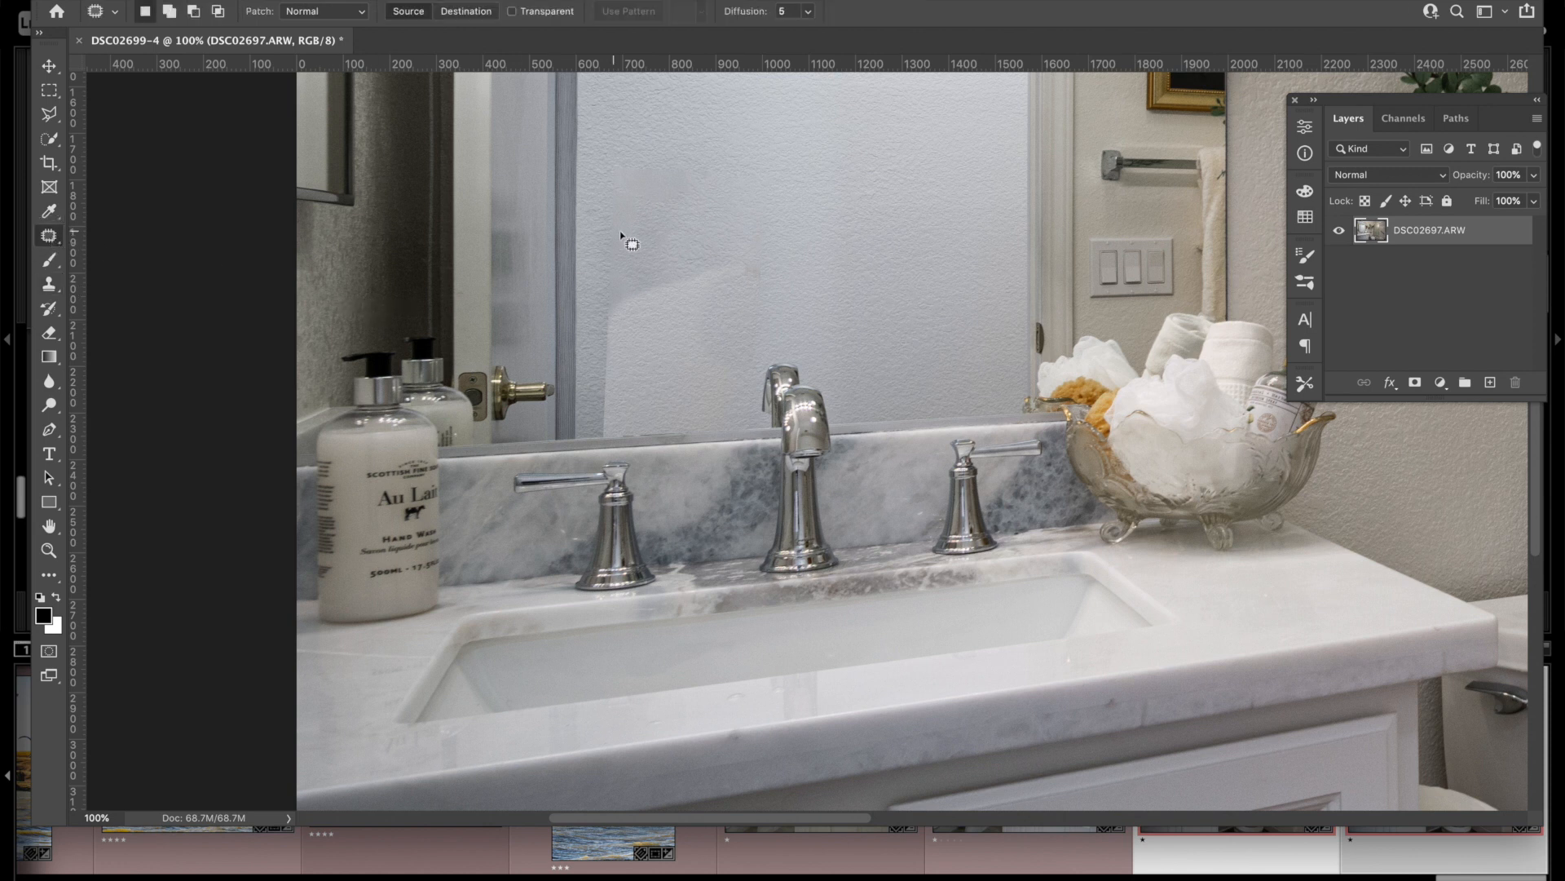
{"action": "mouse_move", "coordinate": [618, 265]}
{"action": "left_mouse_down"}
{"action": "mouse_move", "coordinate": [582, 385]}
{"action": "mouse_move", "coordinate": [601, 424]}
{"action": "mouse_move", "coordinate": [720, 407]}
{"action": "mouse_move", "coordinate": [776, 273]}
{"action": "mouse_move", "coordinate": [761, 238]}
{"action": "mouse_move", "coordinate": [617, 293]}
{"action": "mouse_move", "coordinate": [604, 276]}
{"action": "mouse_move", "coordinate": [676, 323]}
{"action": "mouse_move", "coordinate": [770, 240]}
{"action": "mouse_move", "coordinate": [880, 209]}
{"action": "left_mouse_up"}
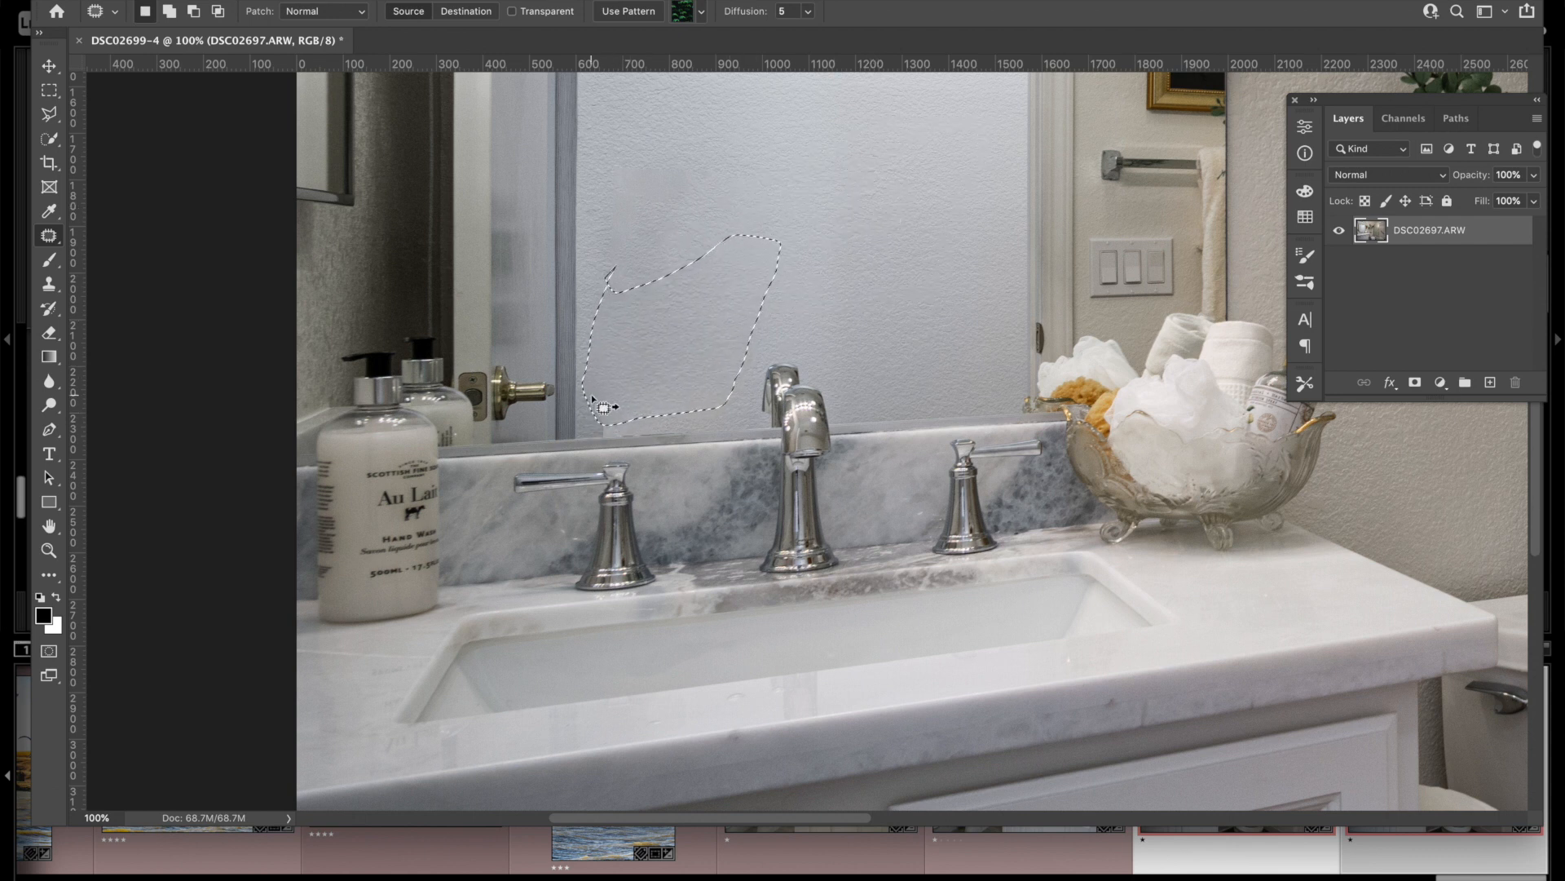
{"action": "key", "text": "super+d"}
{"action": "mouse_move", "coordinate": [668, 420]}
{"action": "left_mouse_down"}
{"action": "mouse_move", "coordinate": [601, 440]}
{"action": "mouse_move", "coordinate": [578, 424]}
{"action": "mouse_move", "coordinate": [617, 402]}
{"action": "mouse_move", "coordinate": [664, 412]}
{"action": "mouse_move", "coordinate": [629, 412]}
{"action": "left_mouse_up"}
{"action": "key", "text": "super+d"}
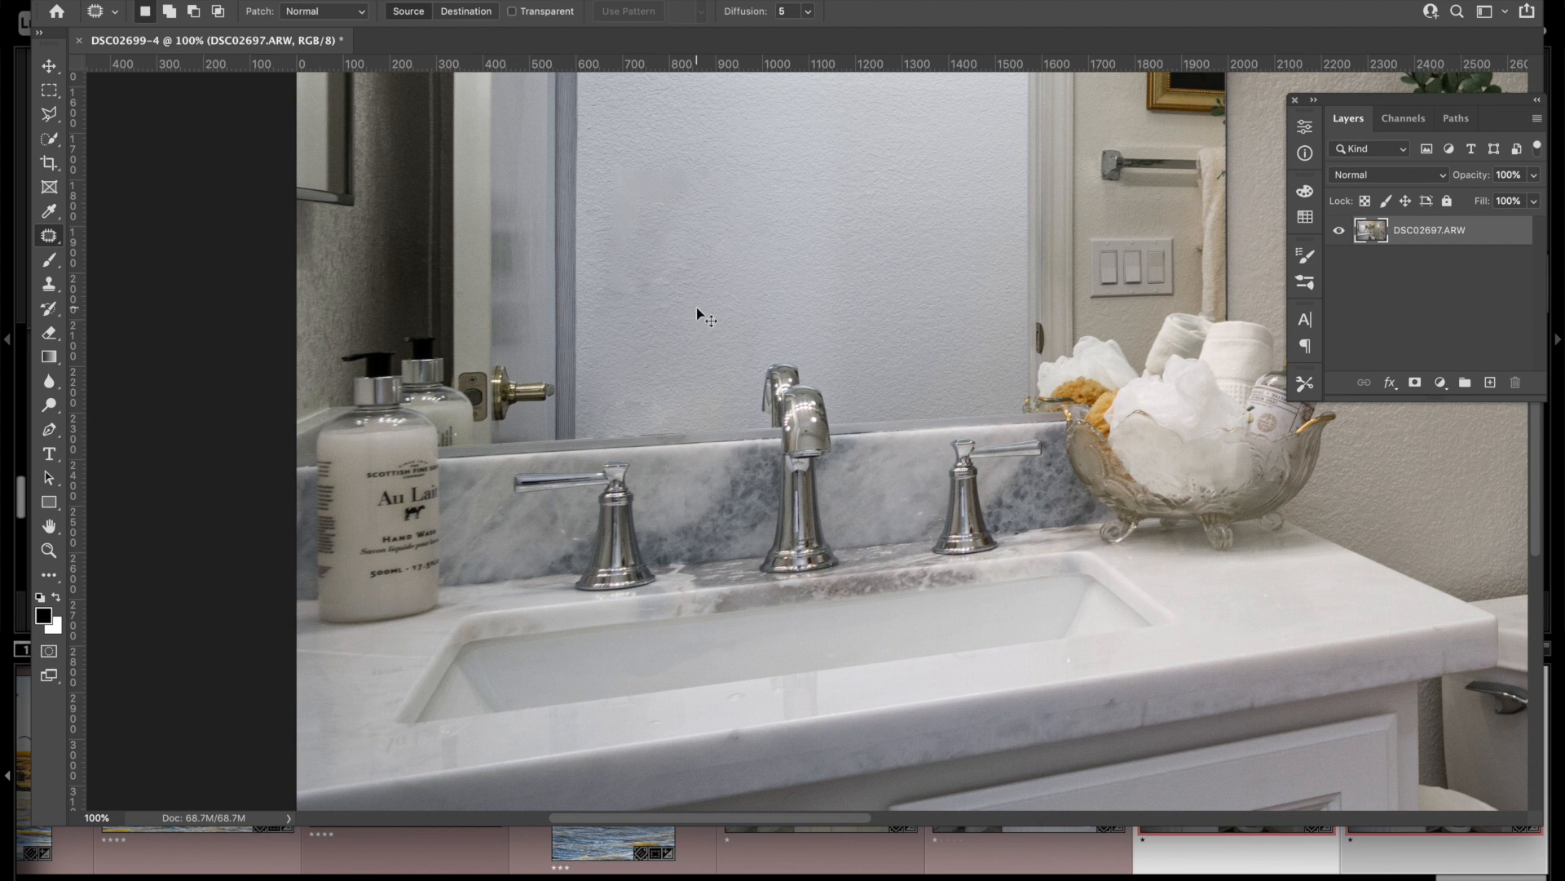
{"action": "key", "text": "super+minus"}
{"action": "key", "text": "super+minus"}
{"action": "key", "text": "super+minus"}
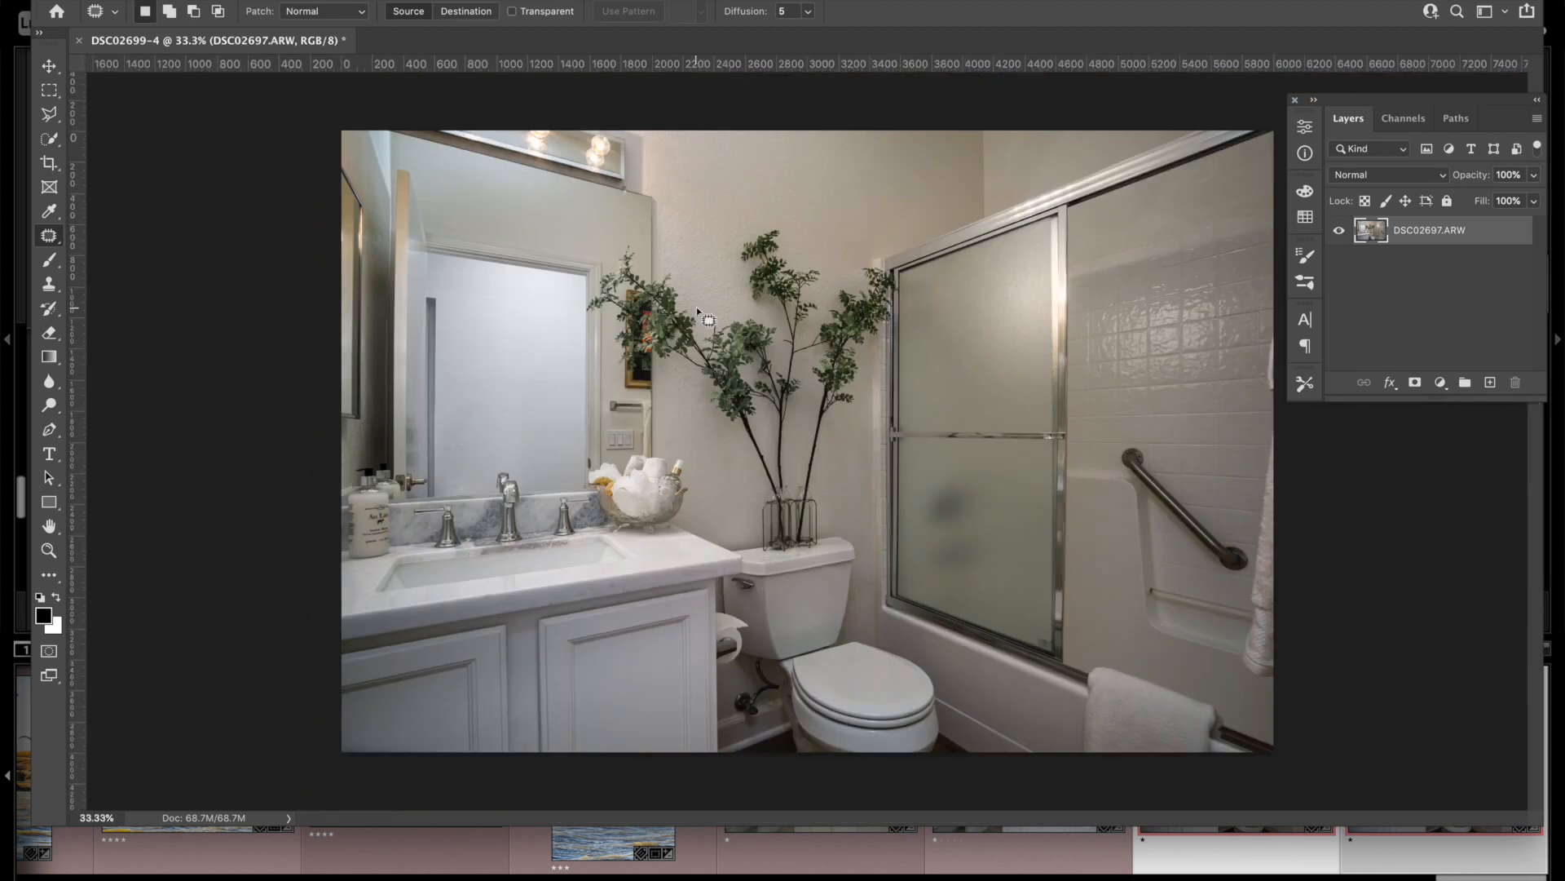